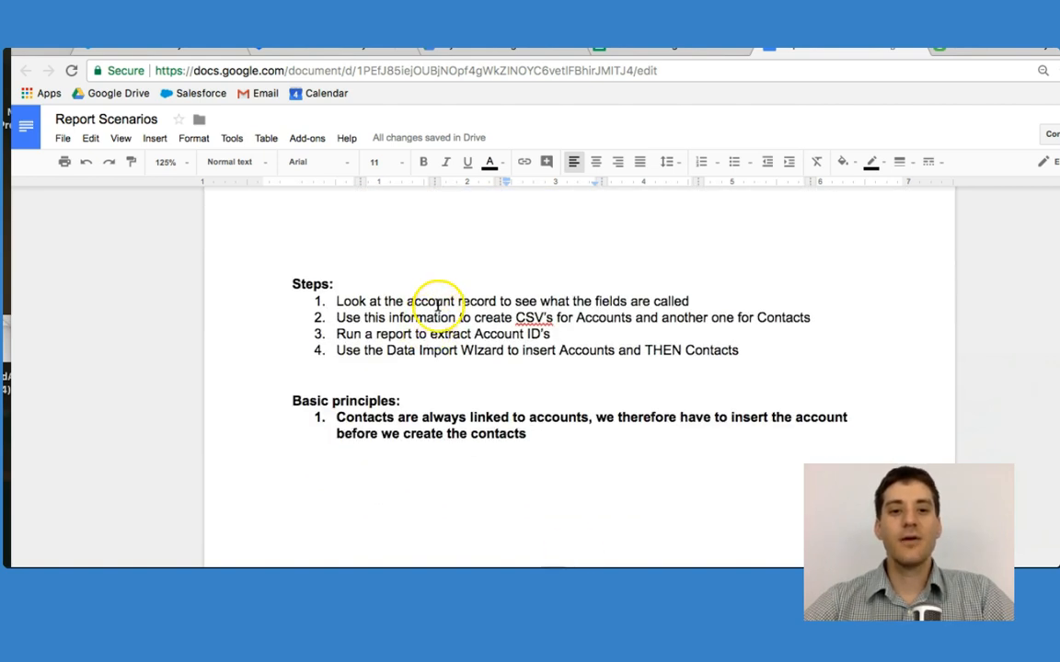
# Review the numbered import steps and the account table in the Report Scenarios document.
pyautogui.doubleClick(432, 301)
pyautogui.moveTo(699, 301); pyautogui.dragTo(341, 301)
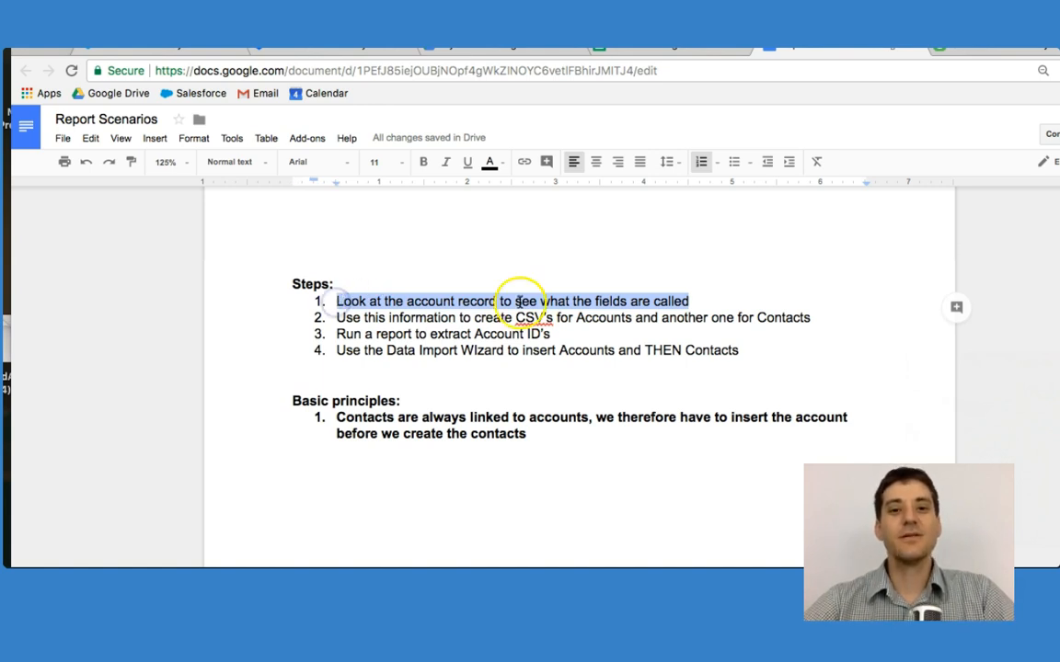
pyautogui.moveTo(554, 317); pyautogui.dragTo(352, 317)
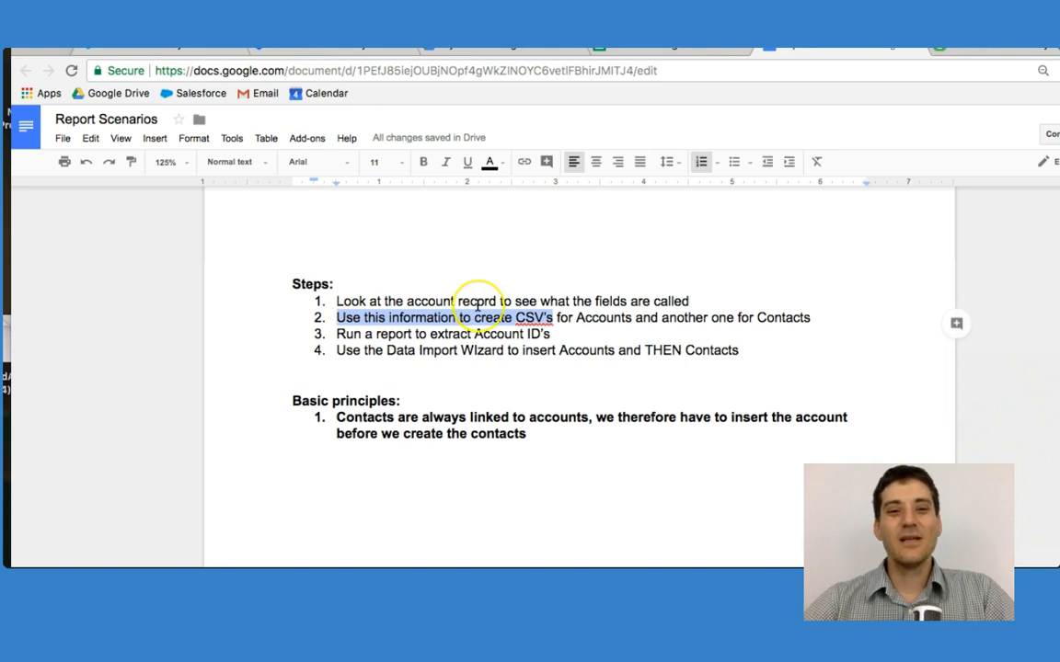
pyautogui.scroll(4, 478, 306)
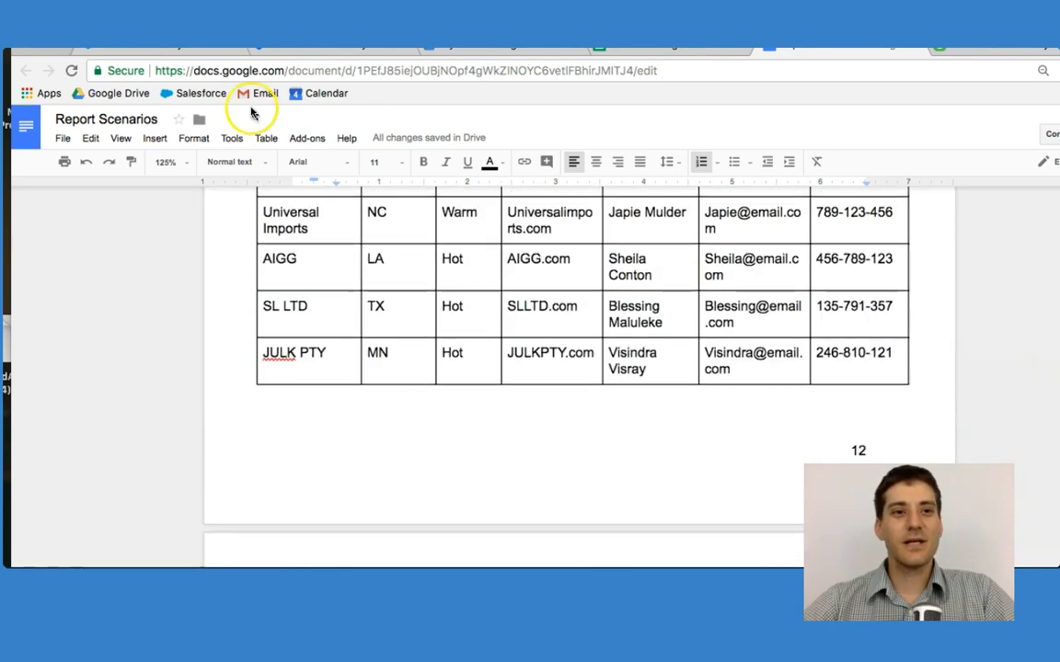
# Switch to the Salesforce account record for Calib Systems Inc. and examine the field names under Account Detail.
pyautogui.click(173, 48)
pyautogui.scroll(5, 646, 307)
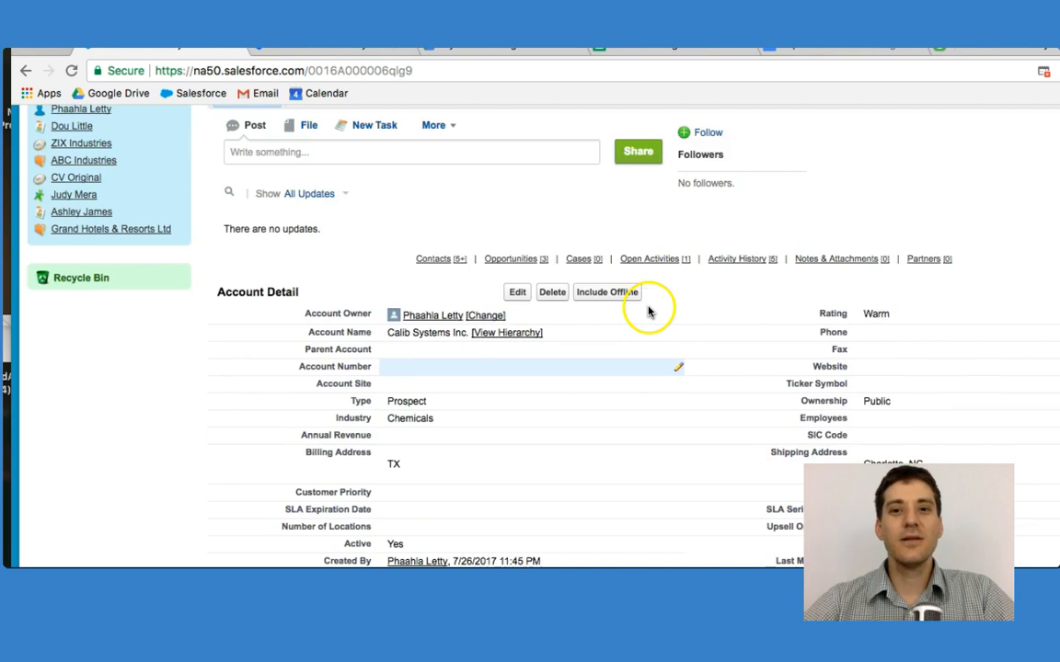
pyautogui.moveTo(279, 161); pyautogui.dragTo(421, 161)
pyautogui.scroll(-5, 444, 422)
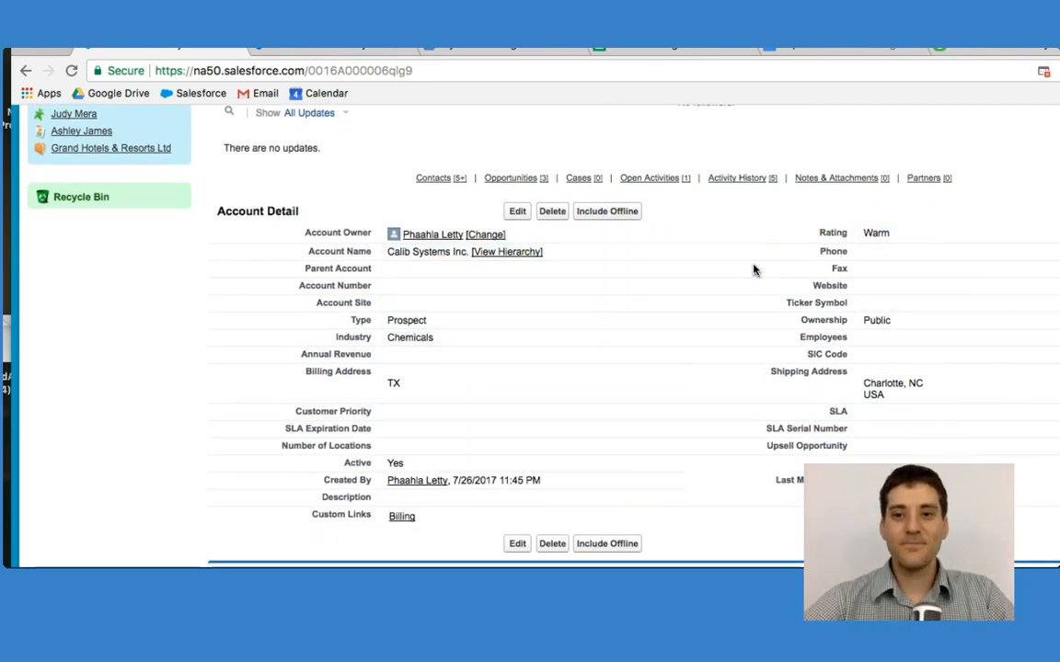
pyautogui.scroll(-1, 754, 270)
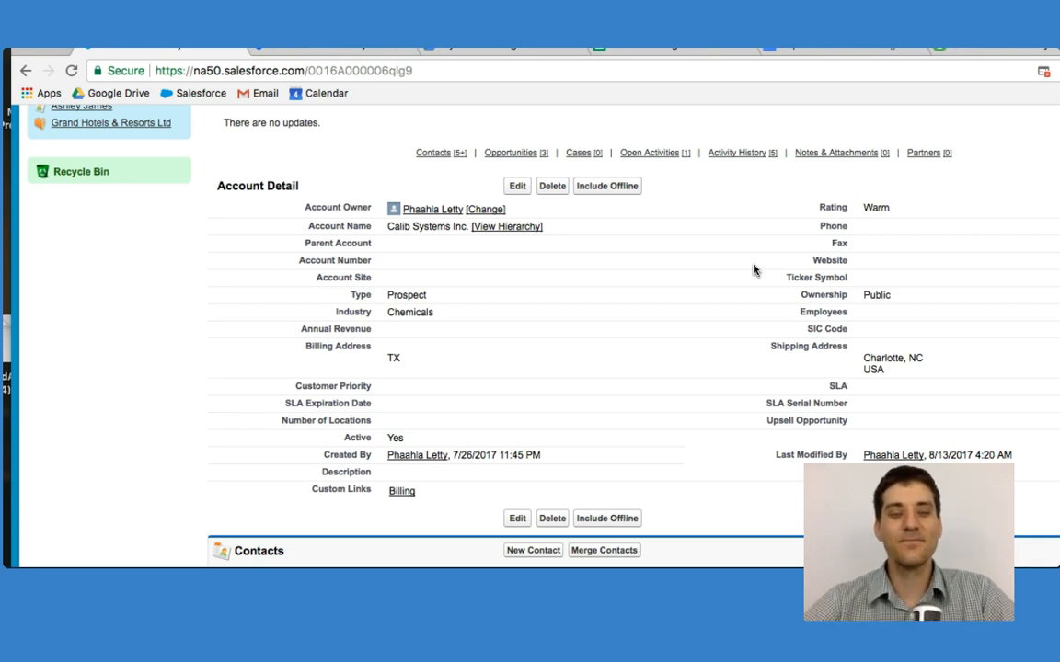
# Compare the document table's column headings, such as Billing Address and Website, with the field names on the Salesforce account record.
pyautogui.click(826, 52)
pyautogui.scroll(3, 460, 315)
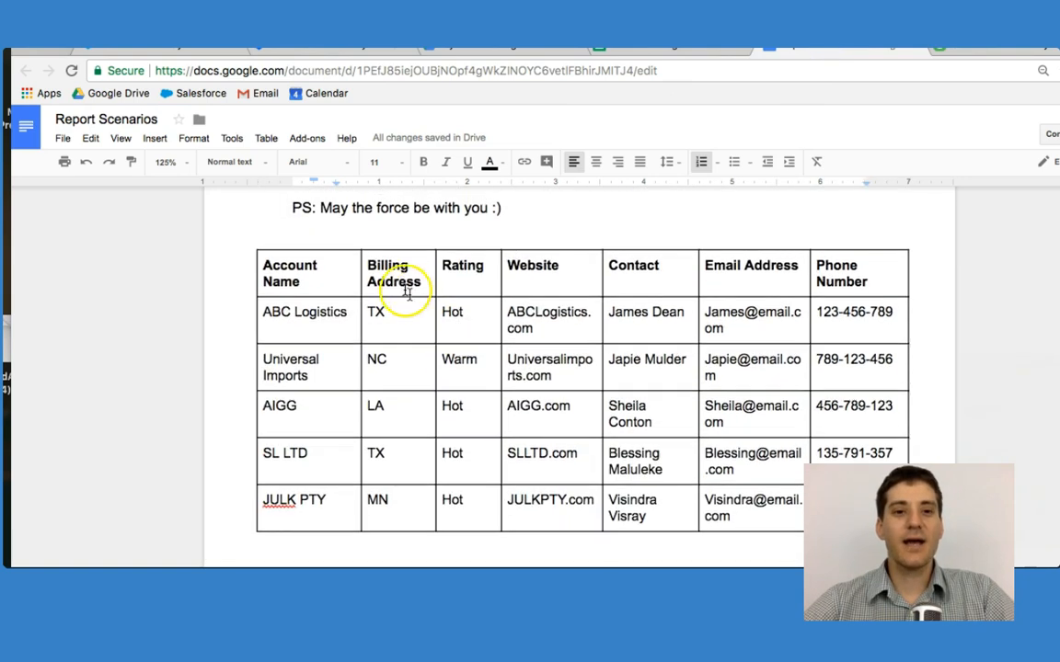
pyautogui.doubleClick(397, 280)
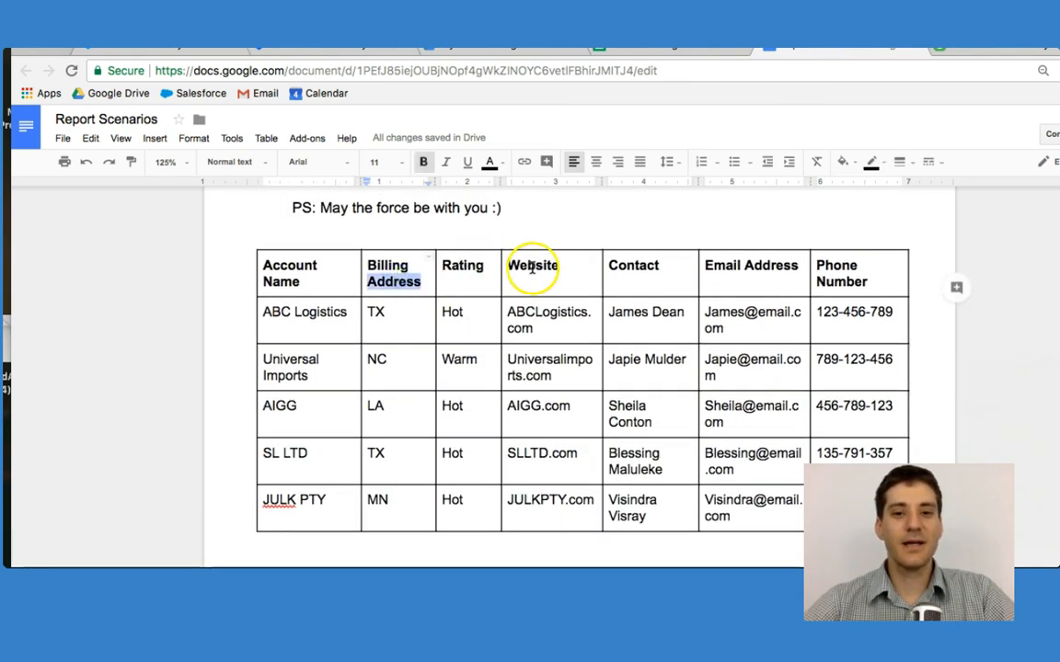
pyautogui.click(138, 51)
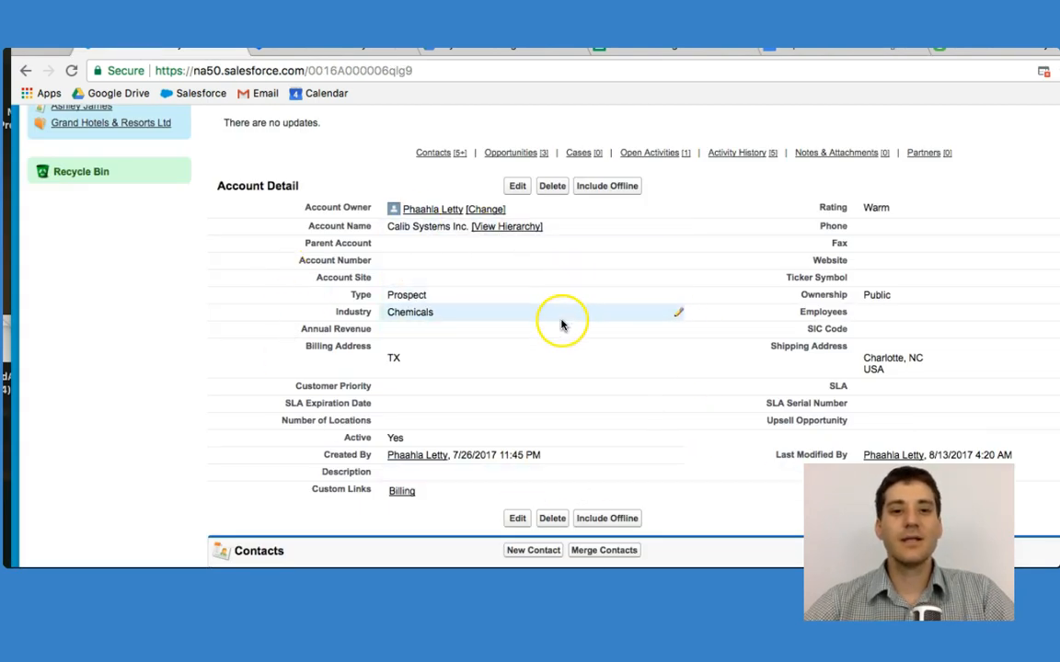
pyautogui.scroll(-1, 563, 322)
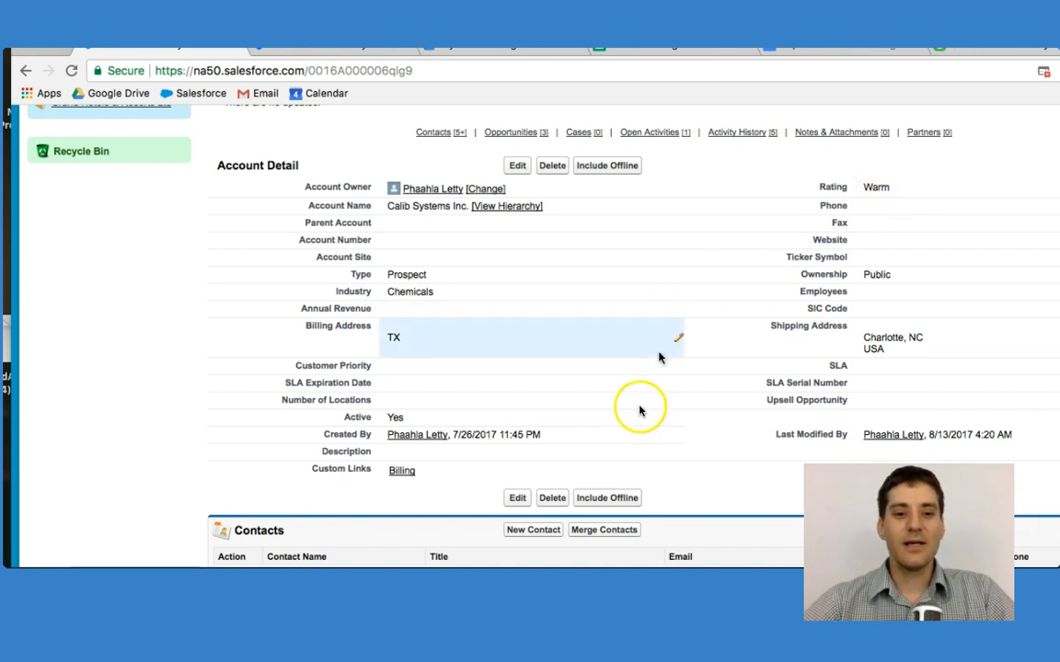
pyautogui.scroll(-2, 633, 425)
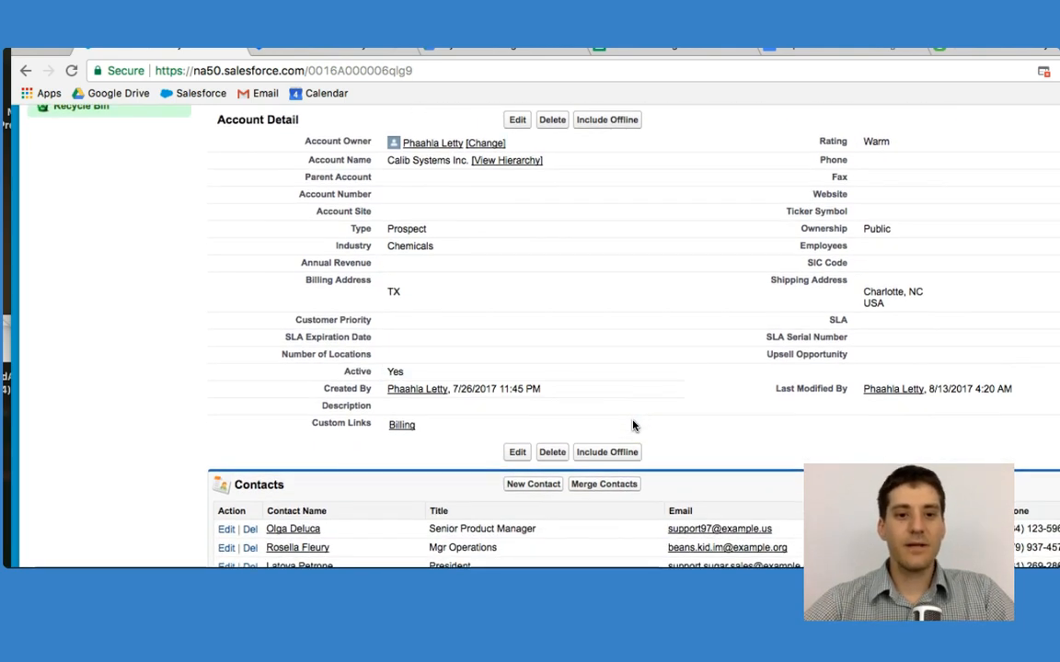
pyautogui.scroll(-1, 633, 425)
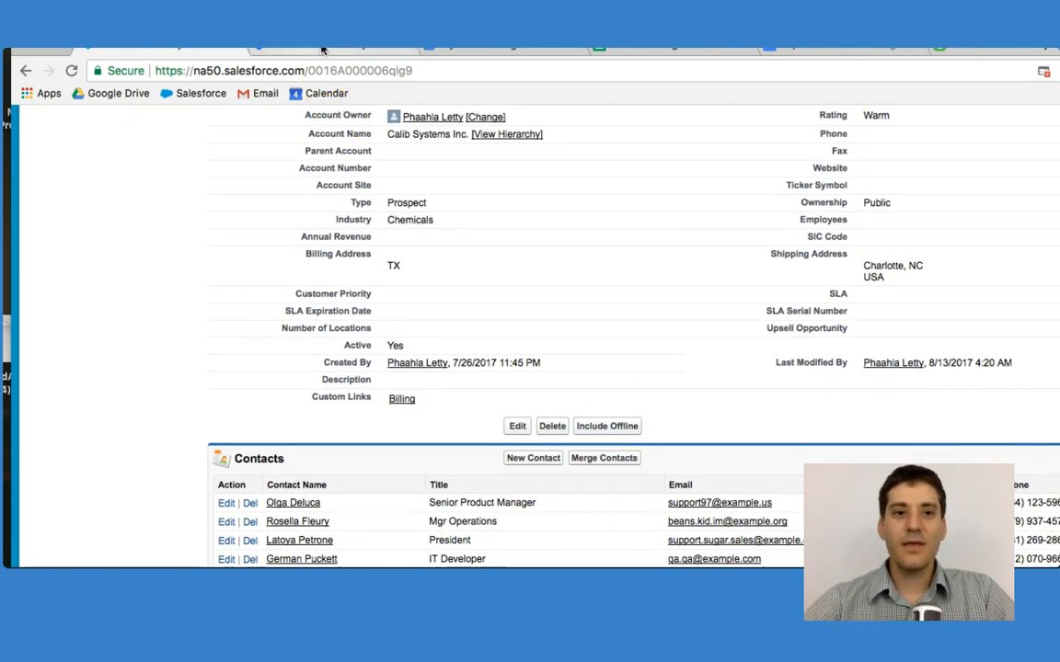
pyautogui.click(791, 46)
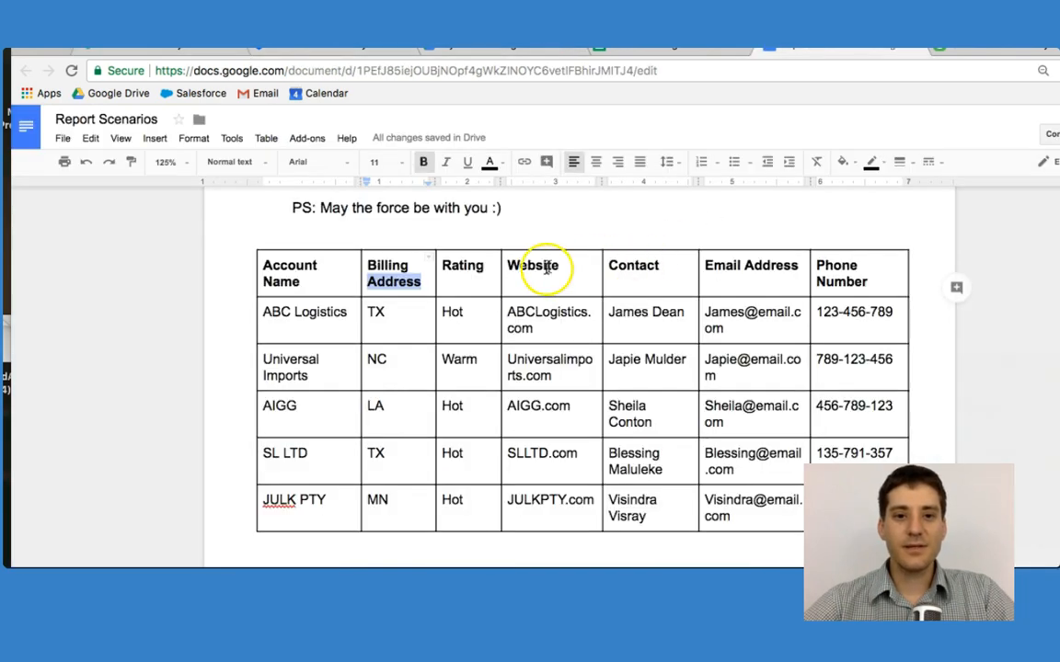
pyautogui.click(138, 46)
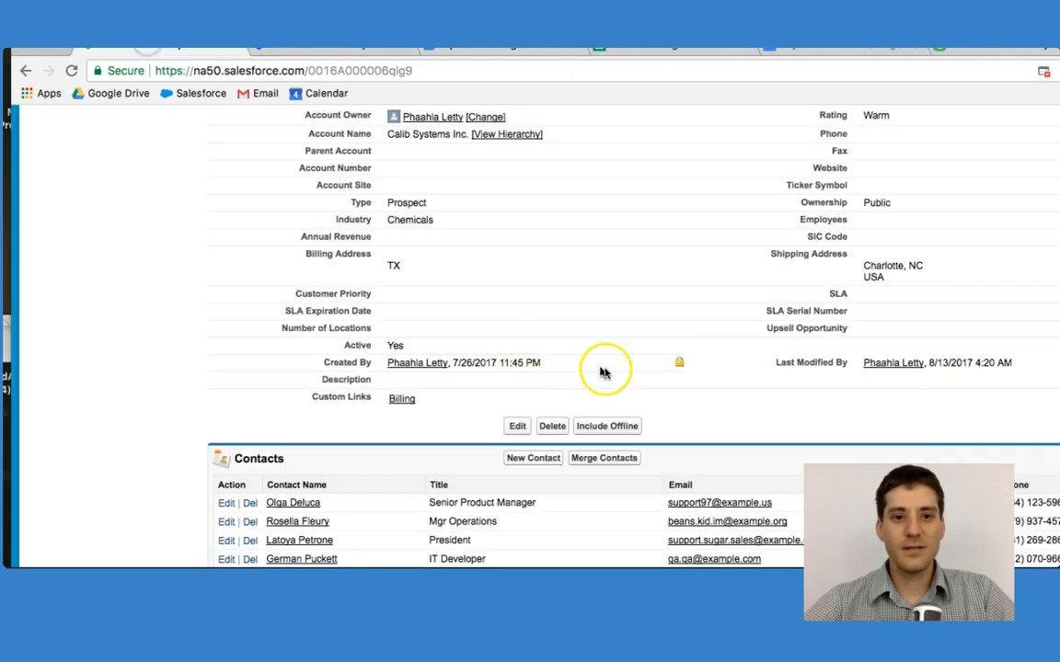
pyautogui.scroll(2, 604, 372)
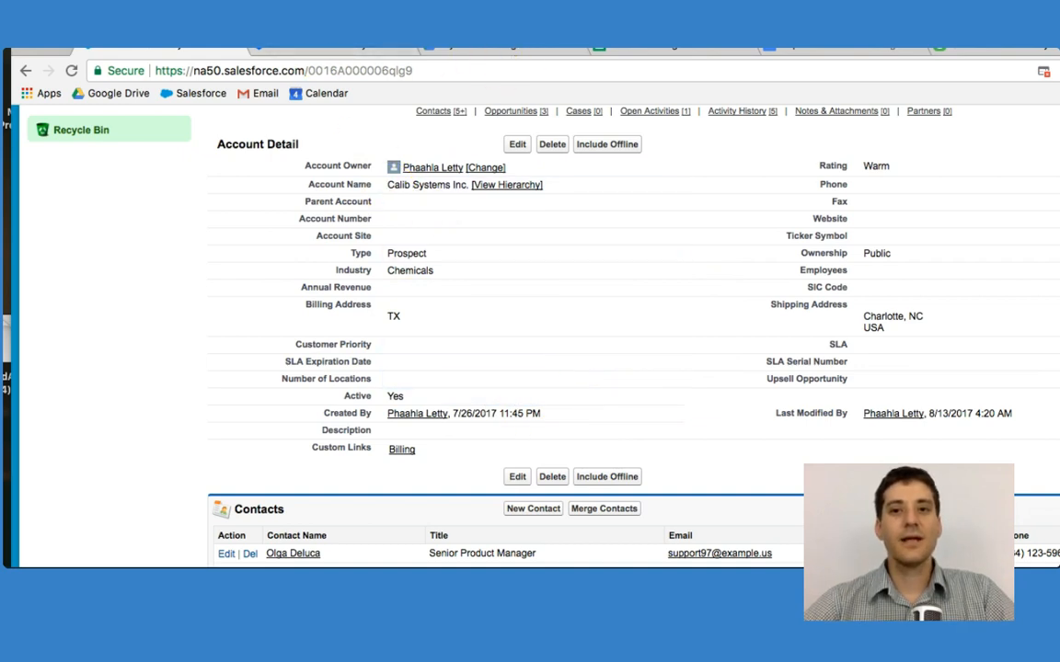
# Return to the Report Scenarios table and bring up a blank Excel workbook beside it.
pyautogui.click(303, 46)
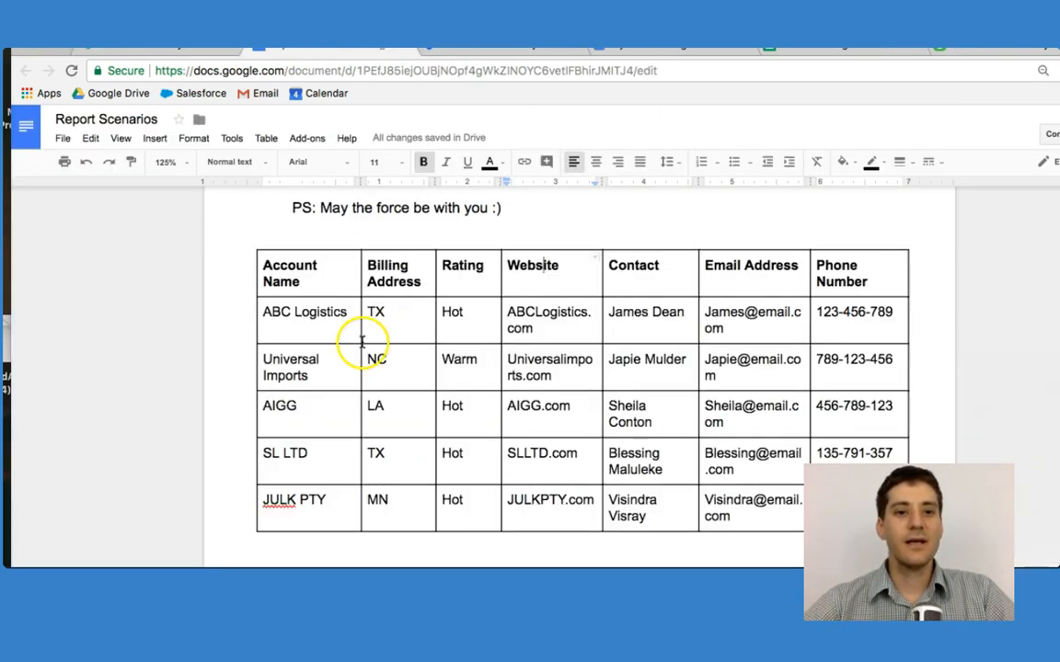
pyautogui.click(324, 275)
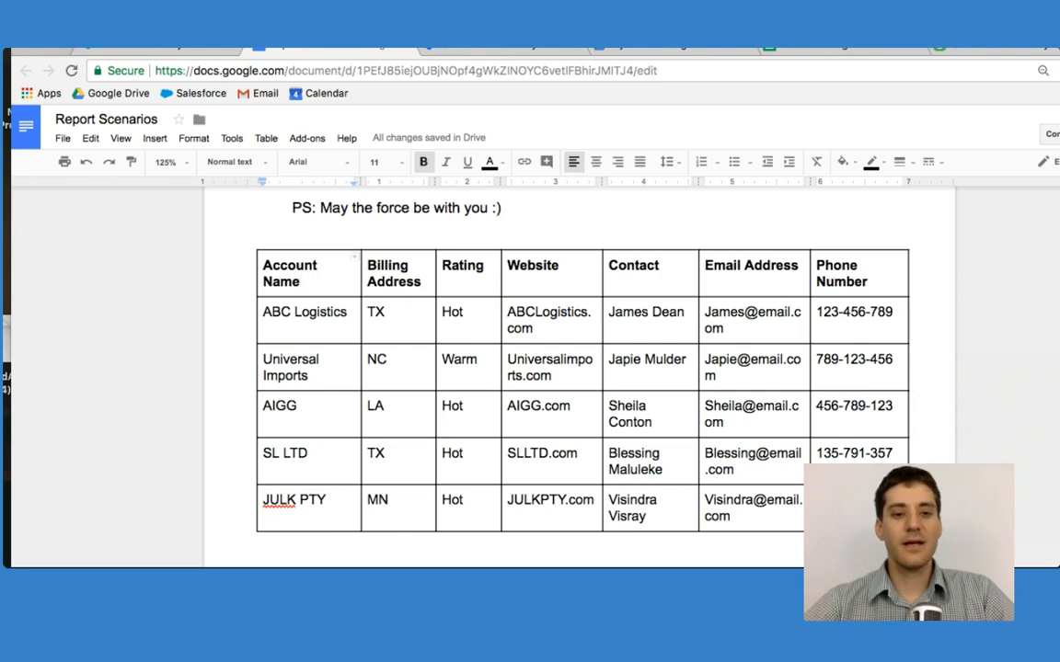
pyautogui.click(269, 593)
pyautogui.moveTo(401, 213); pyautogui.dragTo(841, 38)
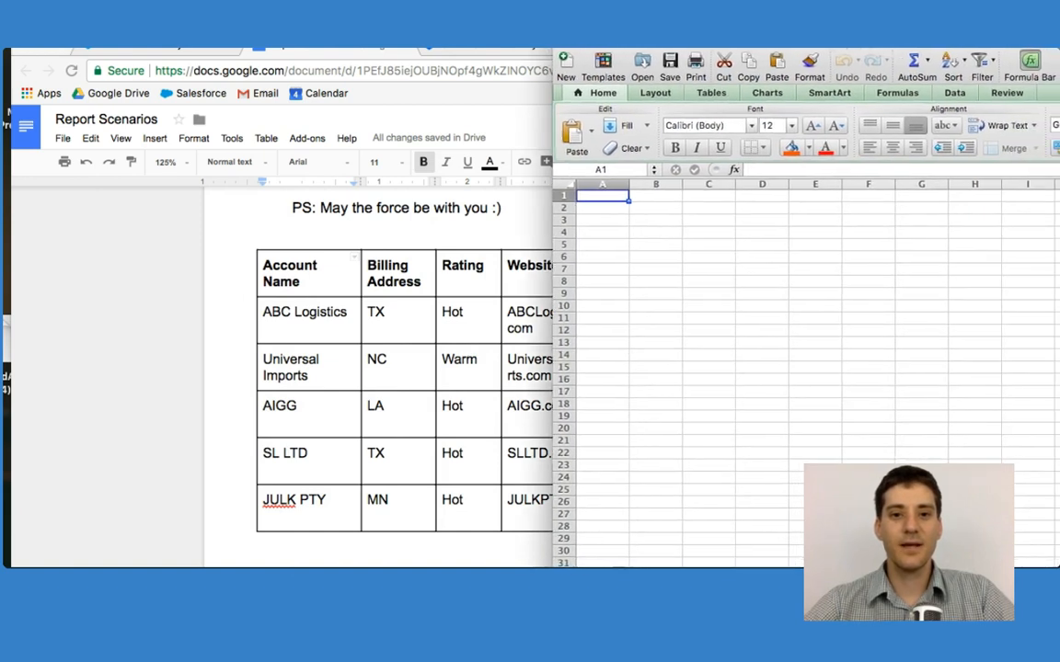
# Copy the Account Name, Billing Address, Rating and Website columns with all their rows from the document into the Excel sheet at A1.
pyautogui.click(378, 287)
pyautogui.moveTo(272, 265); pyautogui.dragTo(568, 512)
pyautogui.press('super+c')
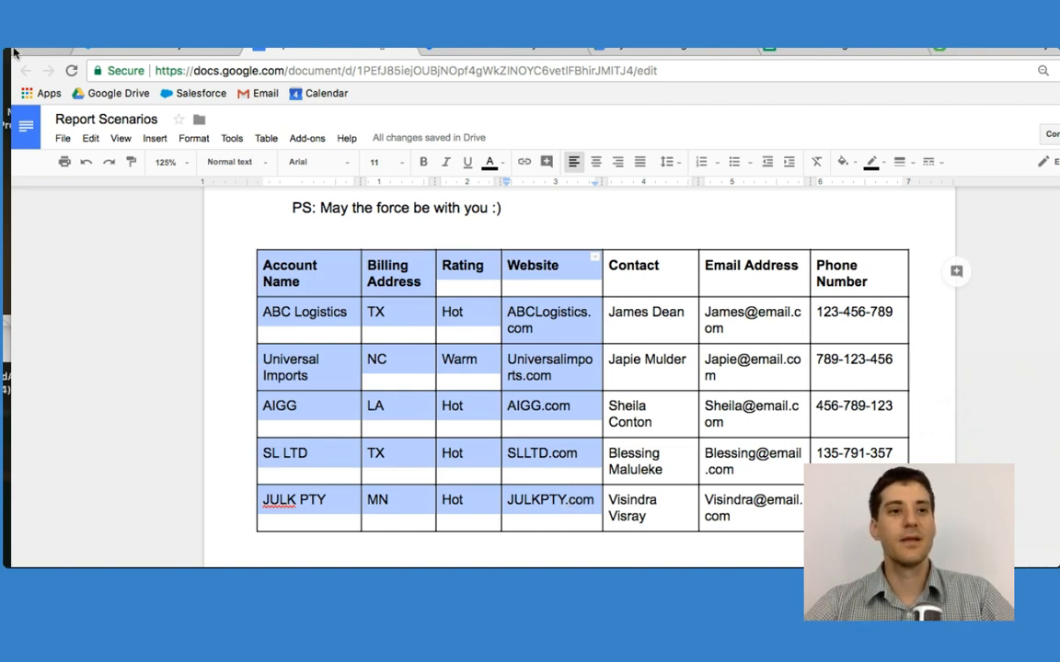
pyautogui.moveTo(74, 36); pyautogui.dragTo(58, 123)
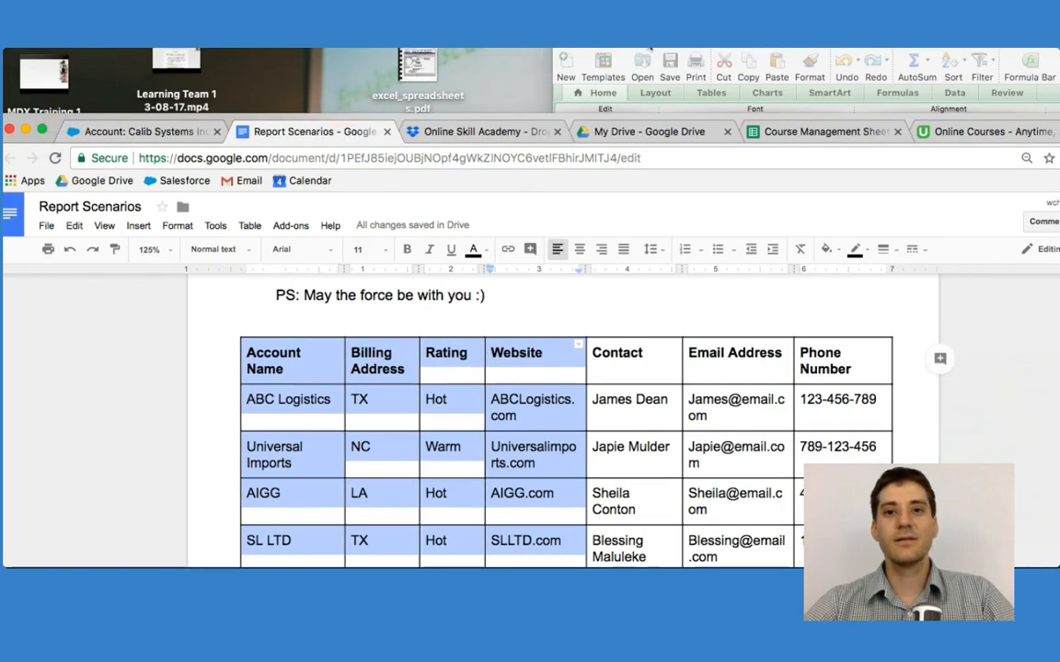
pyautogui.doubleClick(650, 47)
pyautogui.click(57, 181)
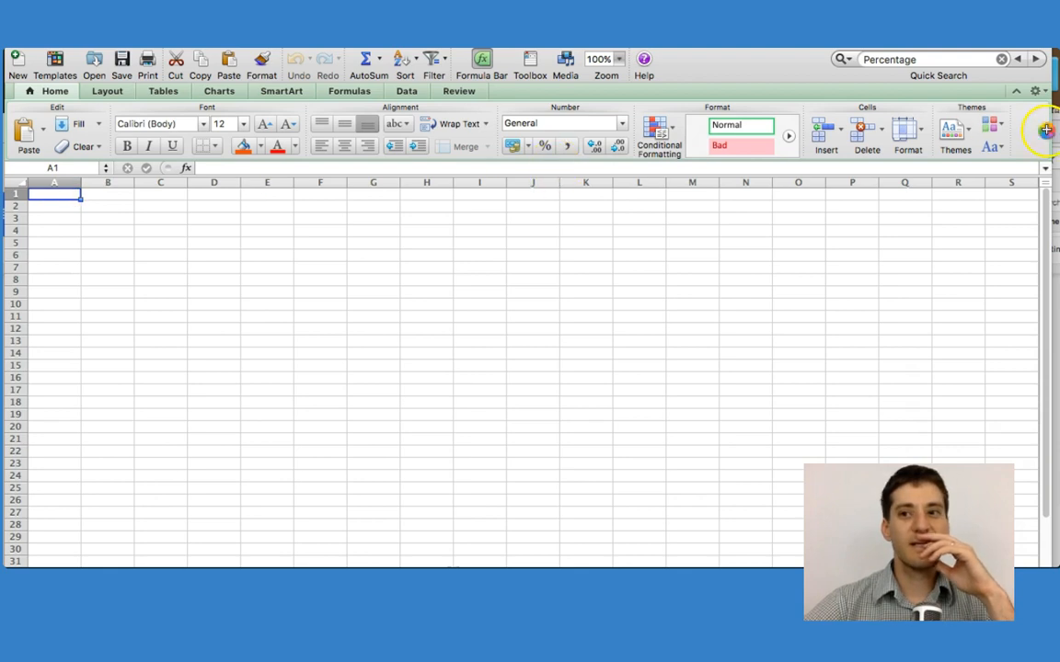
pyautogui.press('super+v')
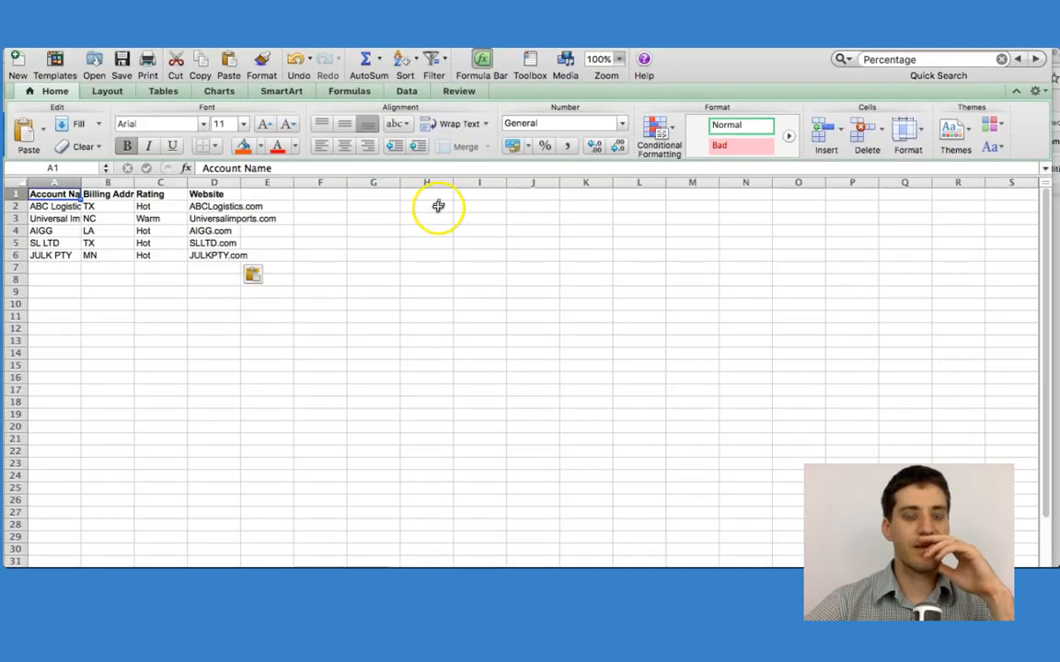
# Fit the widths of columns A to D to their contents.
pyautogui.click(363, 255)
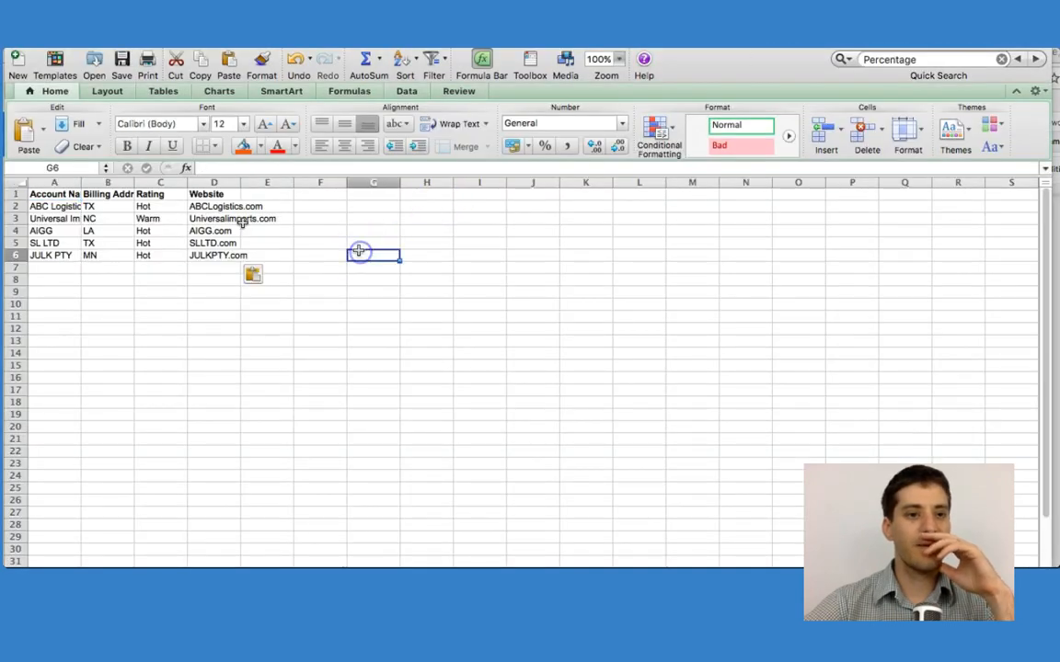
pyautogui.doubleClick(80, 186)
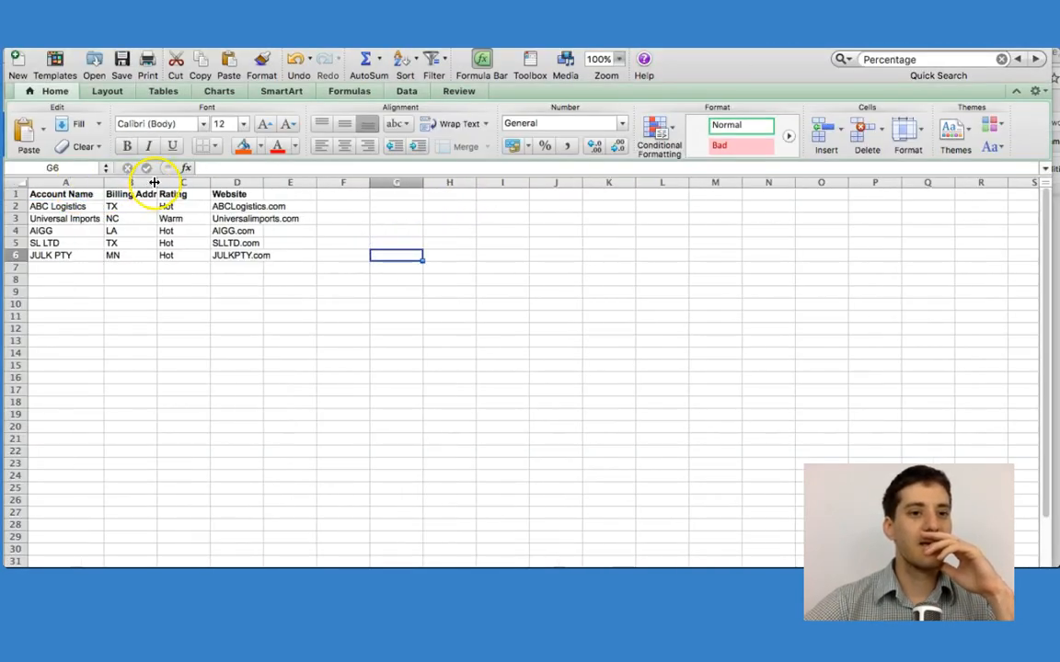
pyautogui.doubleClick(156, 184)
pyautogui.doubleClick(228, 184)
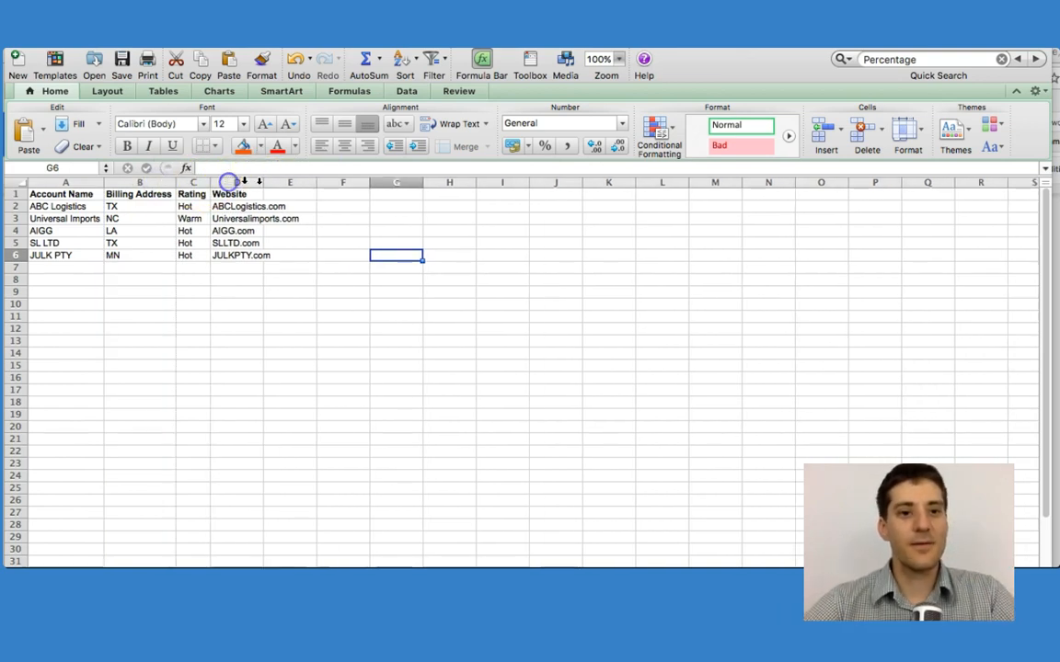
pyautogui.doubleClick(266, 183)
pyautogui.click(330, 252)
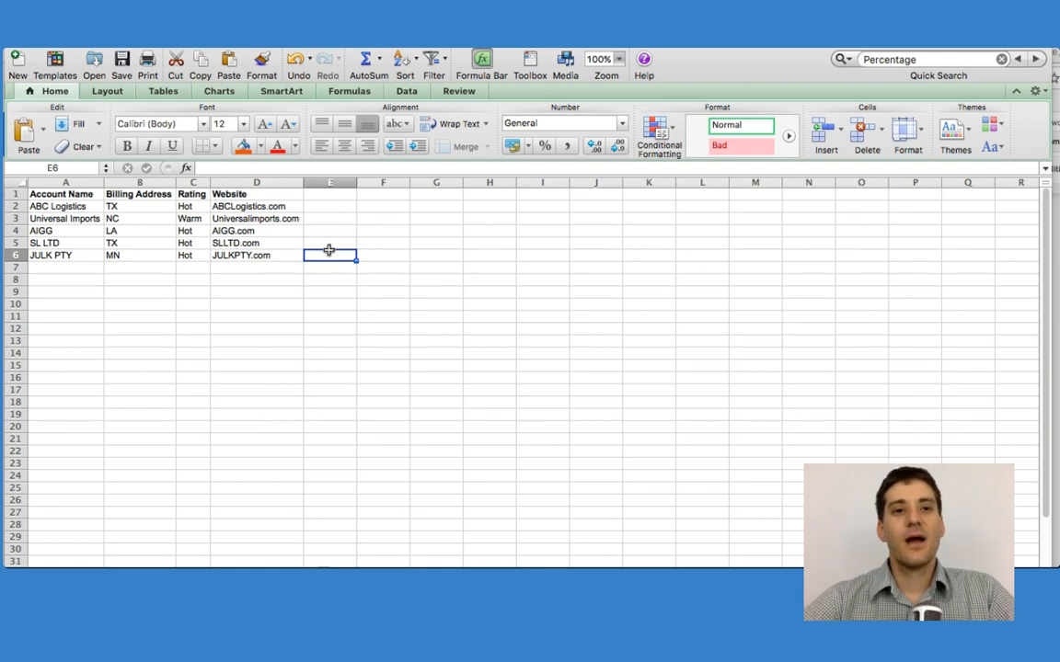
# Save the account sheet to Downloads as a Comma Separated Values (.csv) file named Account Upload 10-5-2017, continuing despite the unsupported features.
pyautogui.moveTo(64, 194); pyautogui.dragTo(228, 254)
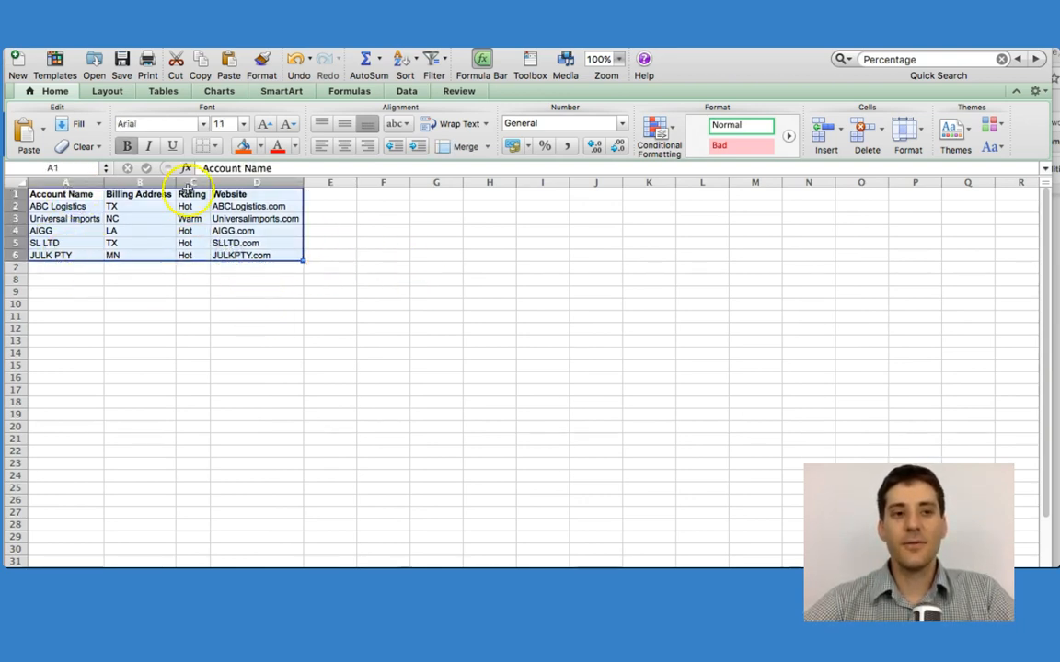
pyautogui.click(90, 17)
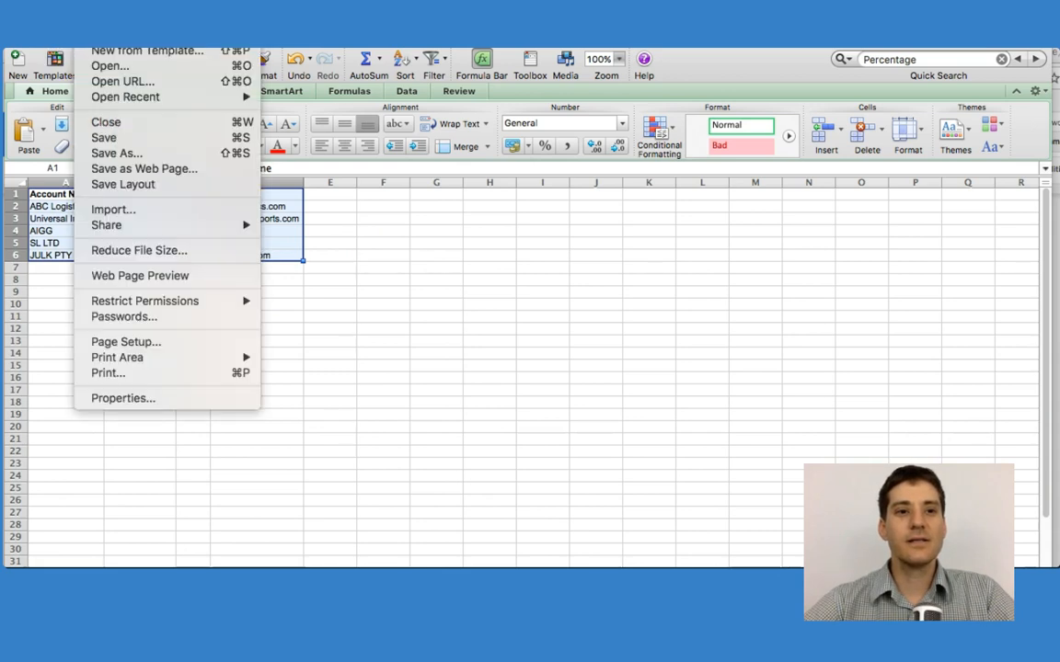
pyautogui.click(122, 152)
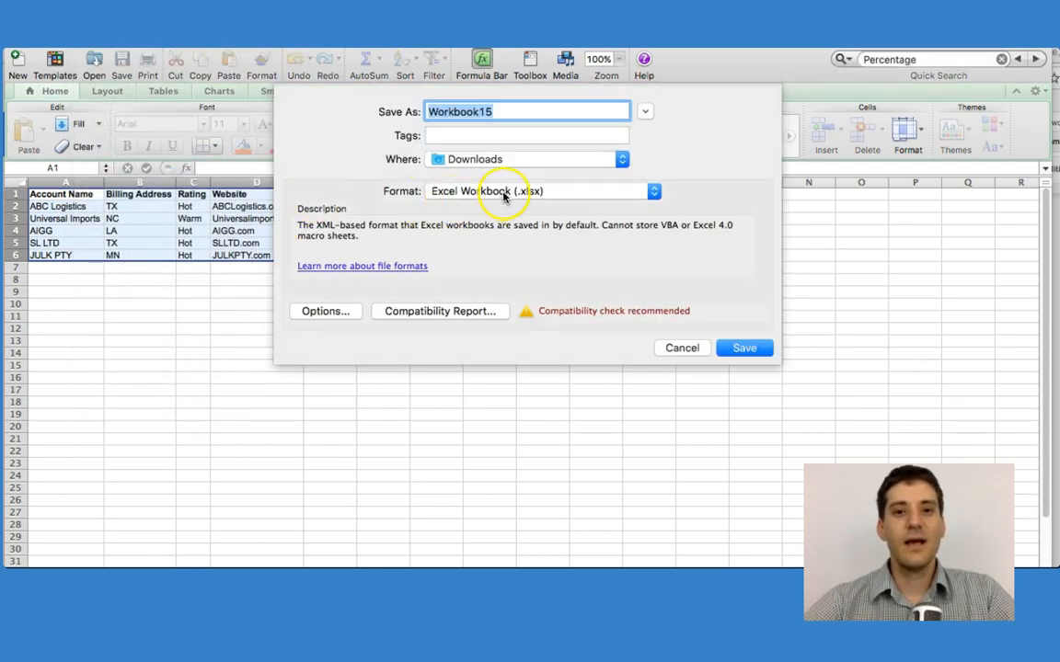
pyautogui.click(501, 194)
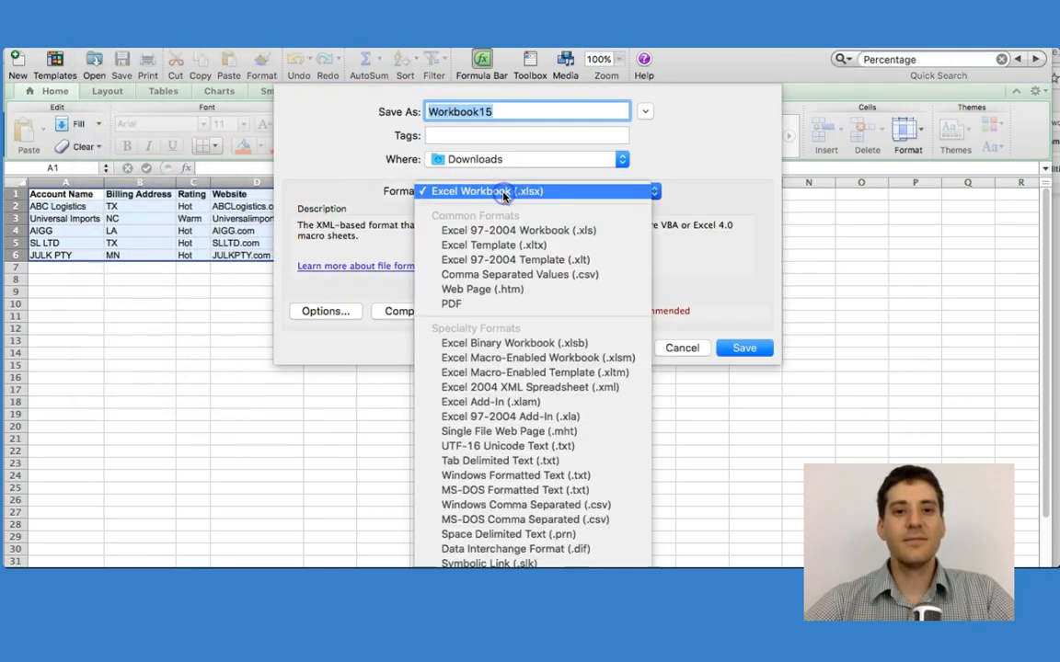
pyautogui.click(511, 273)
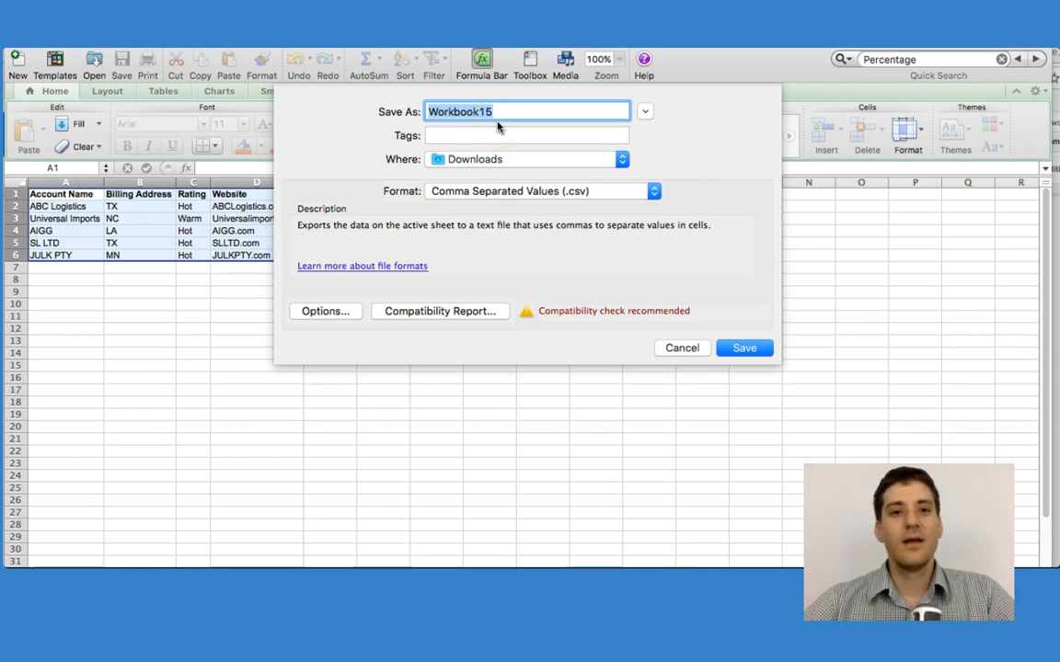
pyautogui.press('BackSpace')
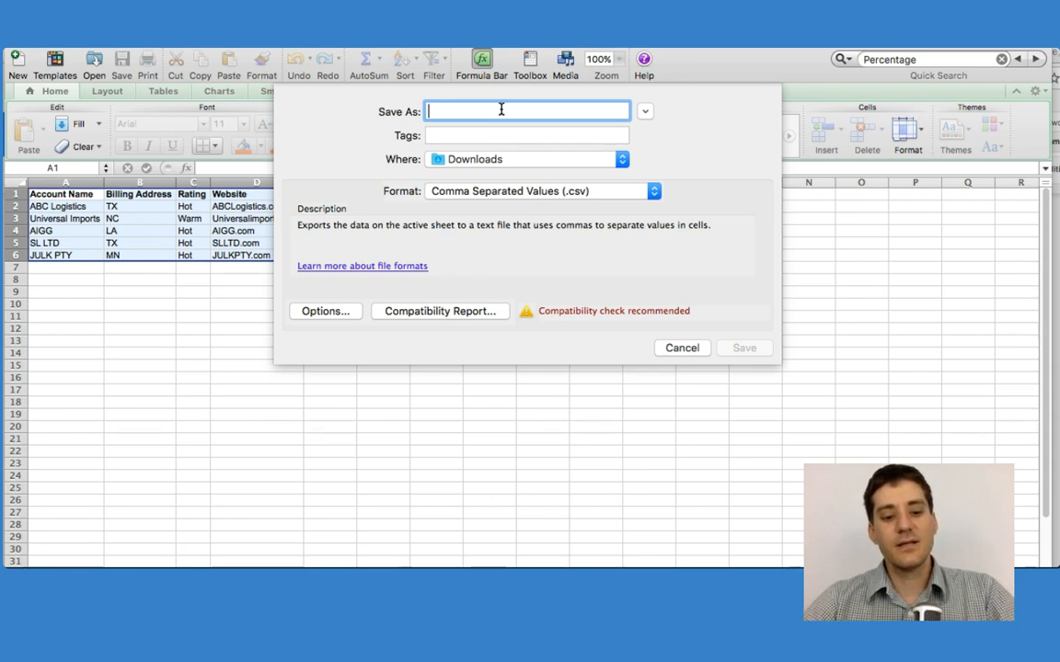
pyautogui.write('Account Upload')
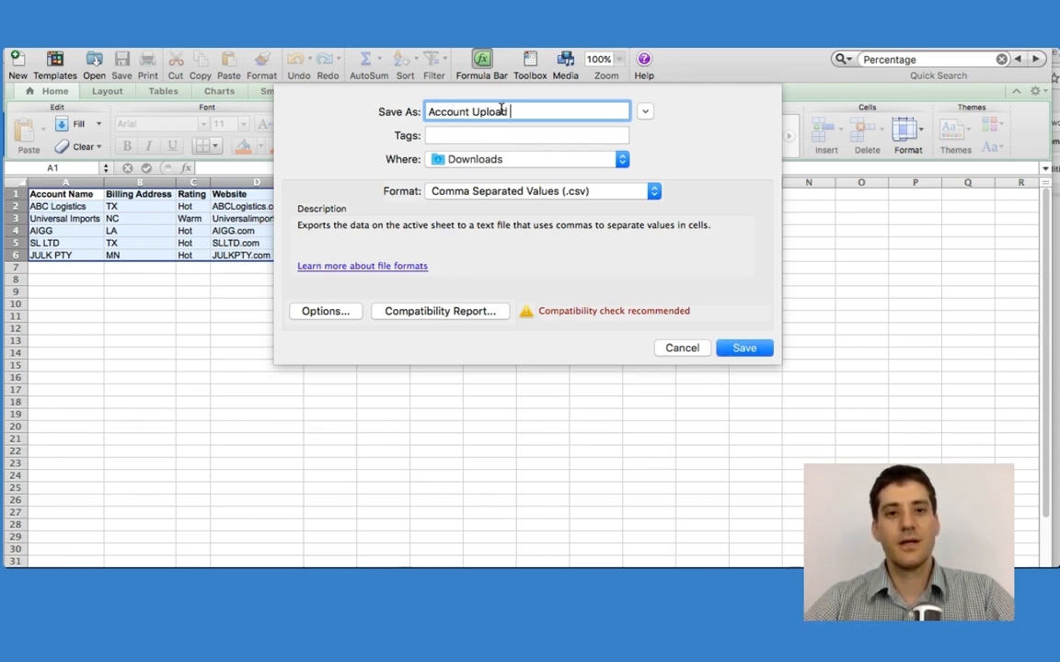
pyautogui.write(' 10-5')
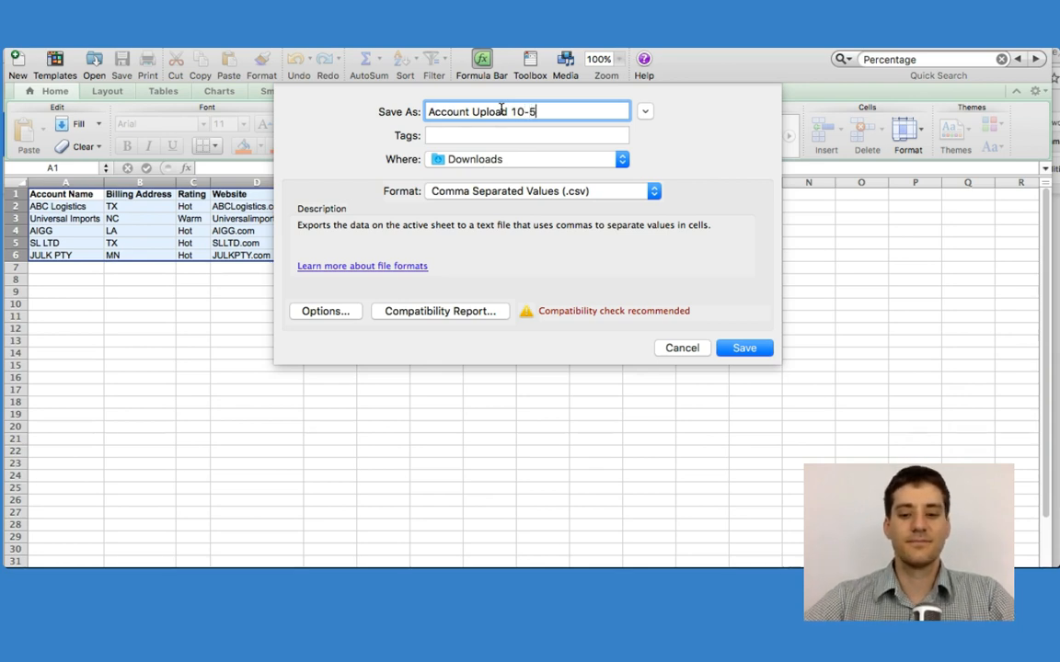
pyautogui.write('-2017')
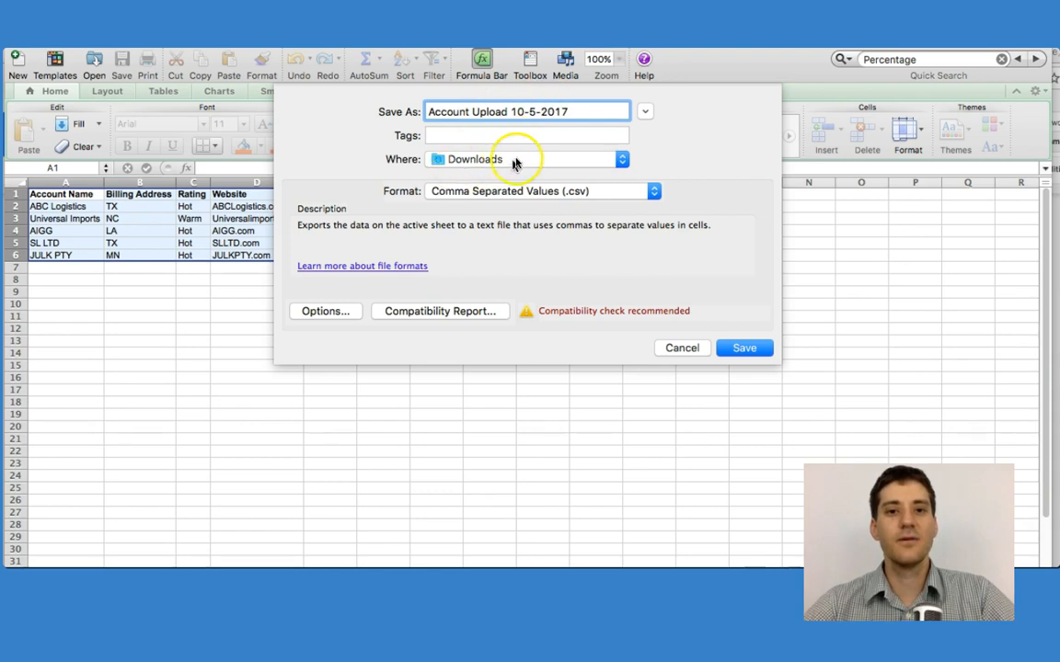
pyautogui.click(745, 349)
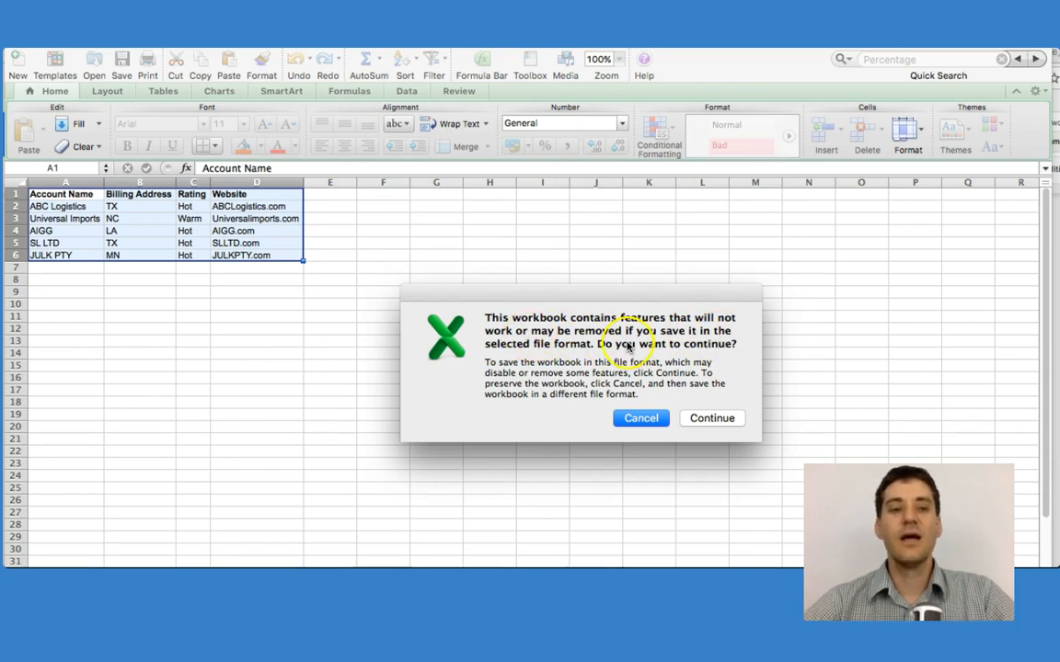
pyautogui.click(710, 419)
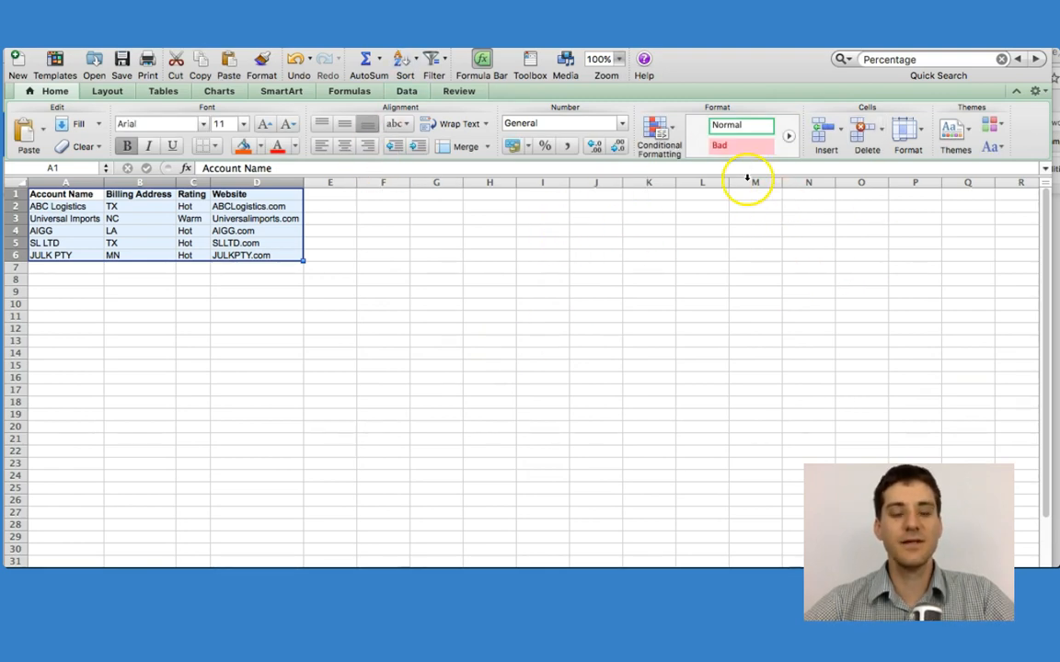
# Review the header row, Account Name through Website, against the account rows beneath it in A1:D6.
pyautogui.click(60, 193)
pyautogui.moveTo(225, 195); pyautogui.dragTo(78, 192)
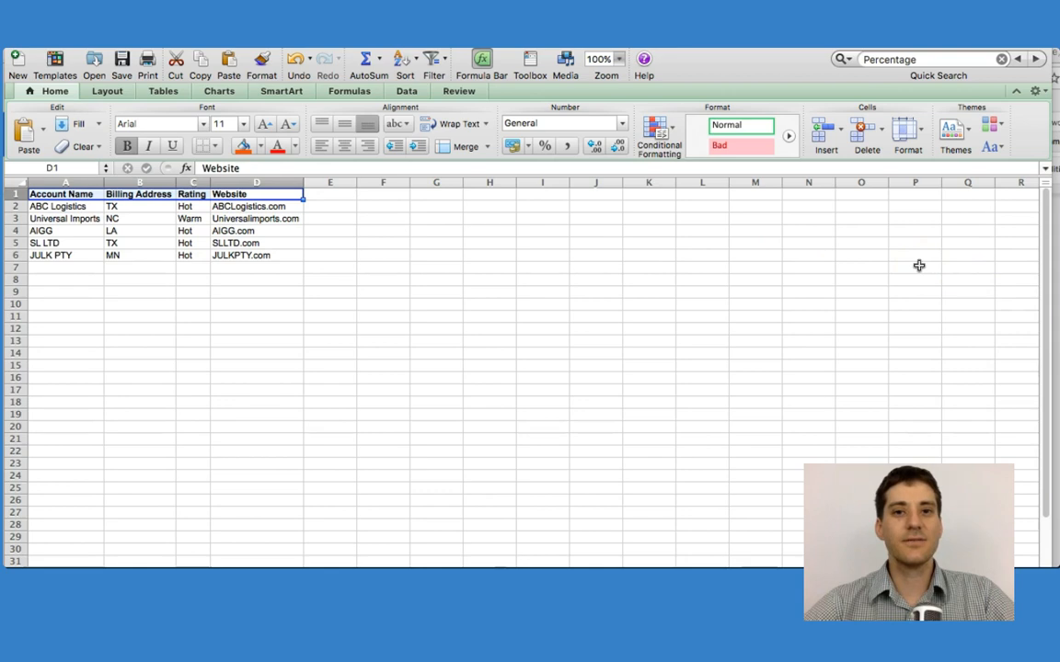
pyautogui.moveTo(78, 207); pyautogui.dragTo(239, 254)
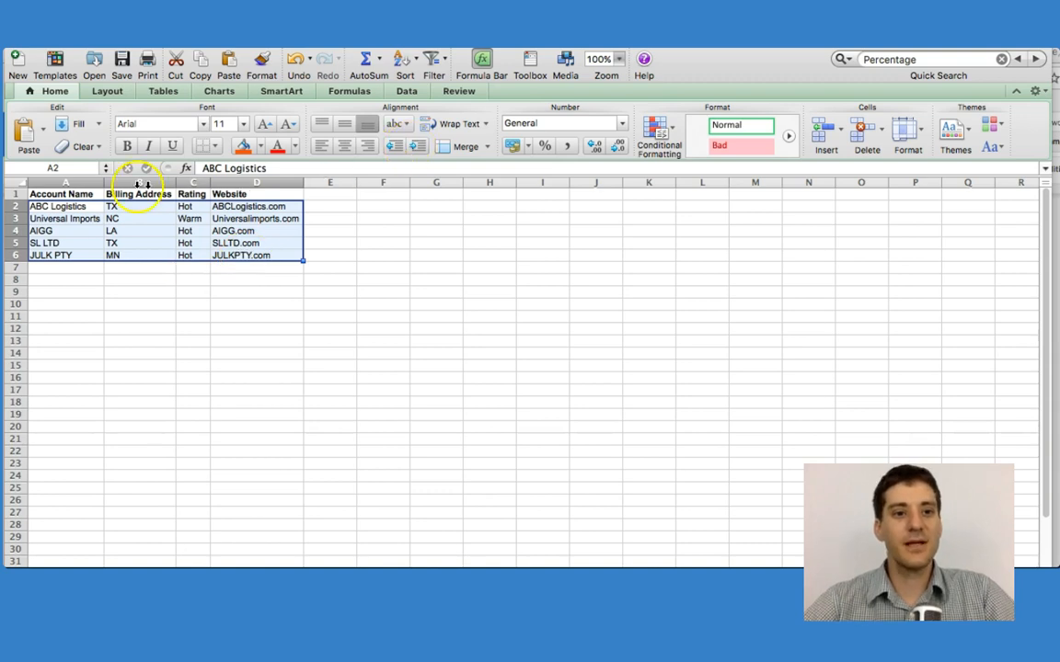
pyautogui.moveTo(55, 194); pyautogui.dragTo(242, 194)
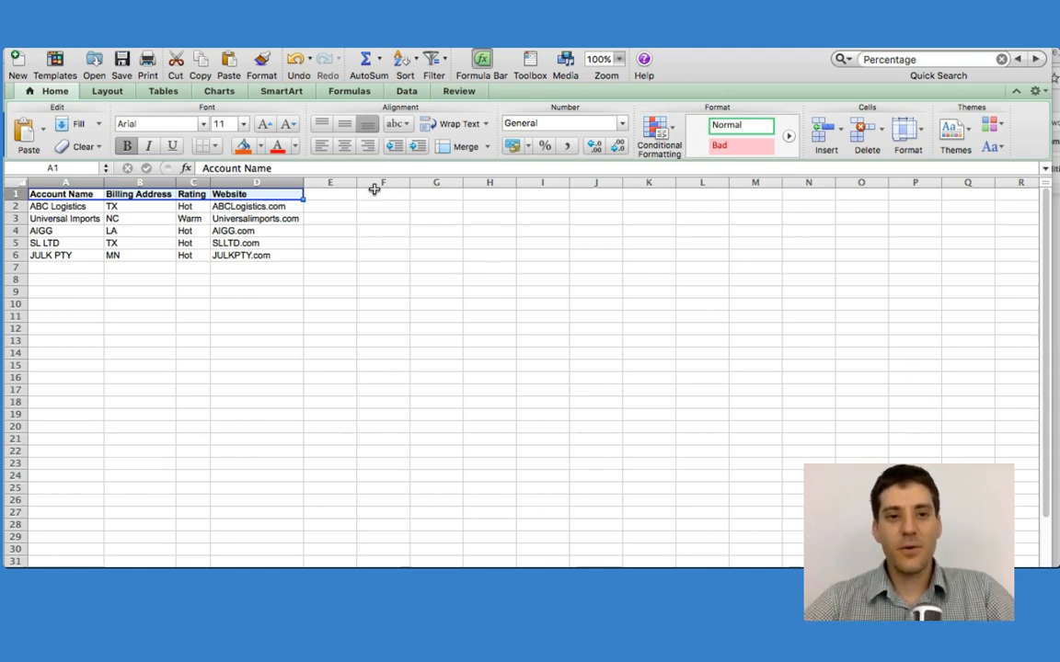
pyautogui.click(274, 346)
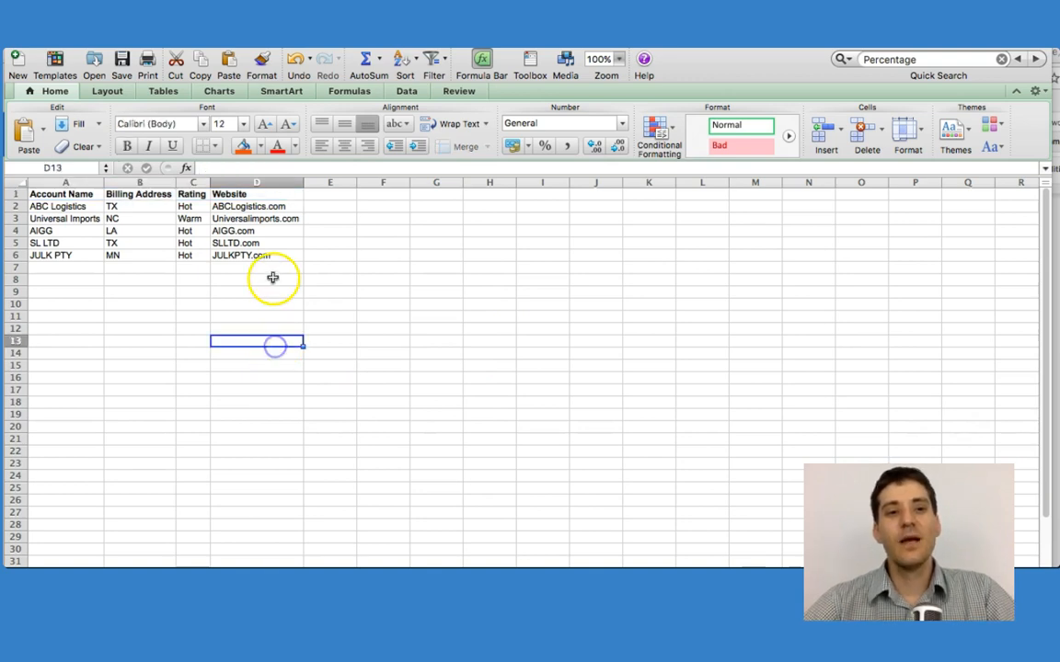
pyautogui.click(322, 196)
pyautogui.moveTo(71, 196); pyautogui.dragTo(273, 249)
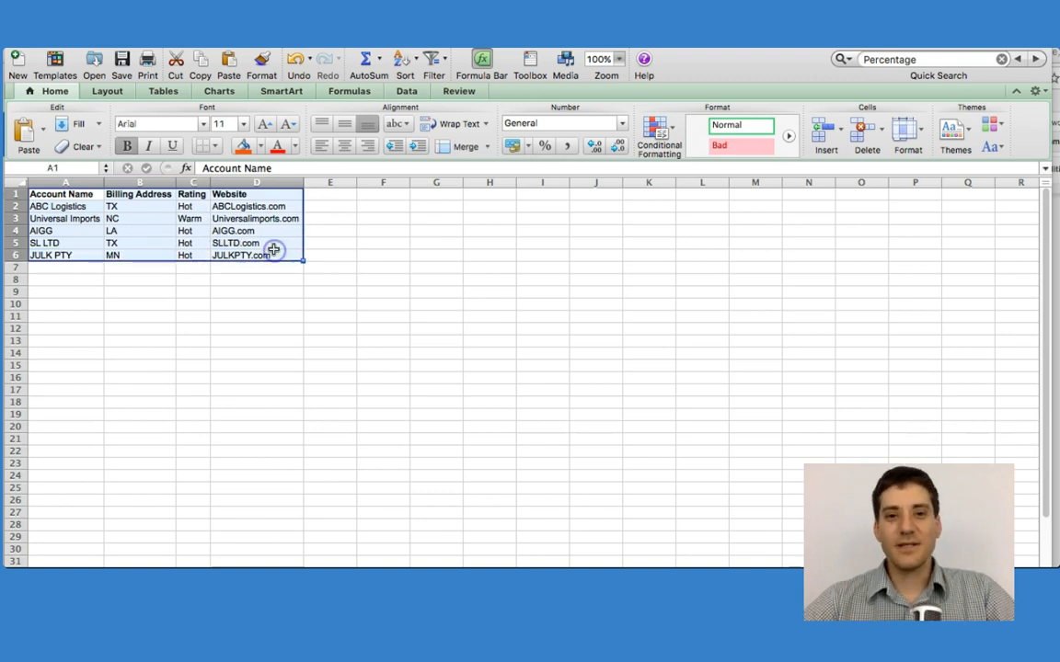
# Examine the Website values in rows 2 to 6, the empty column E beside them and the matching Account Name entries.
pyautogui.click(267, 208)
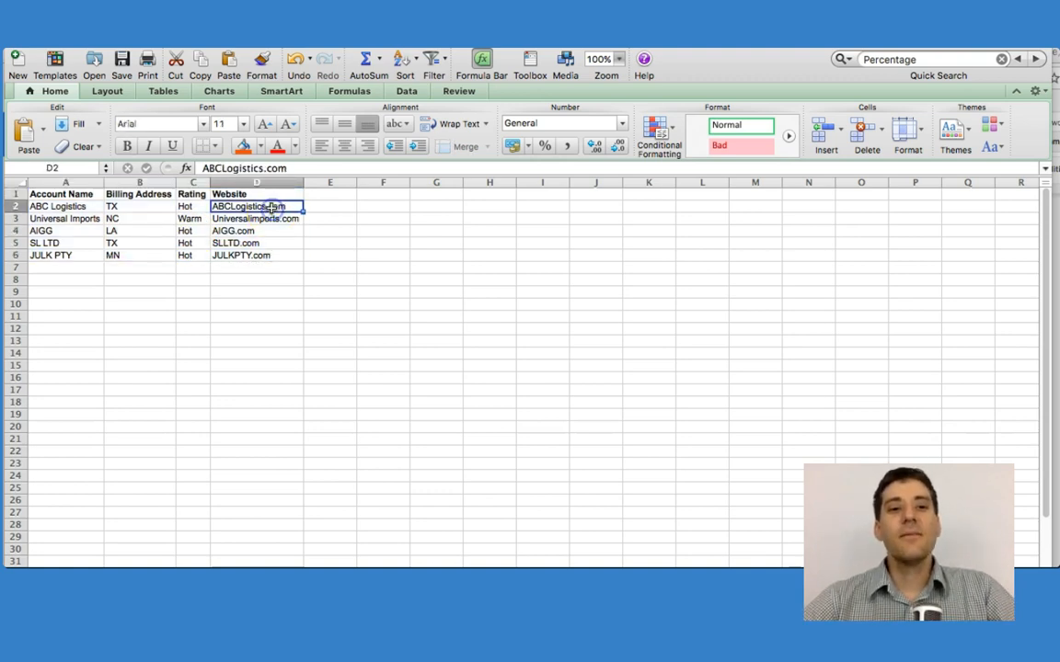
pyautogui.click(331, 196)
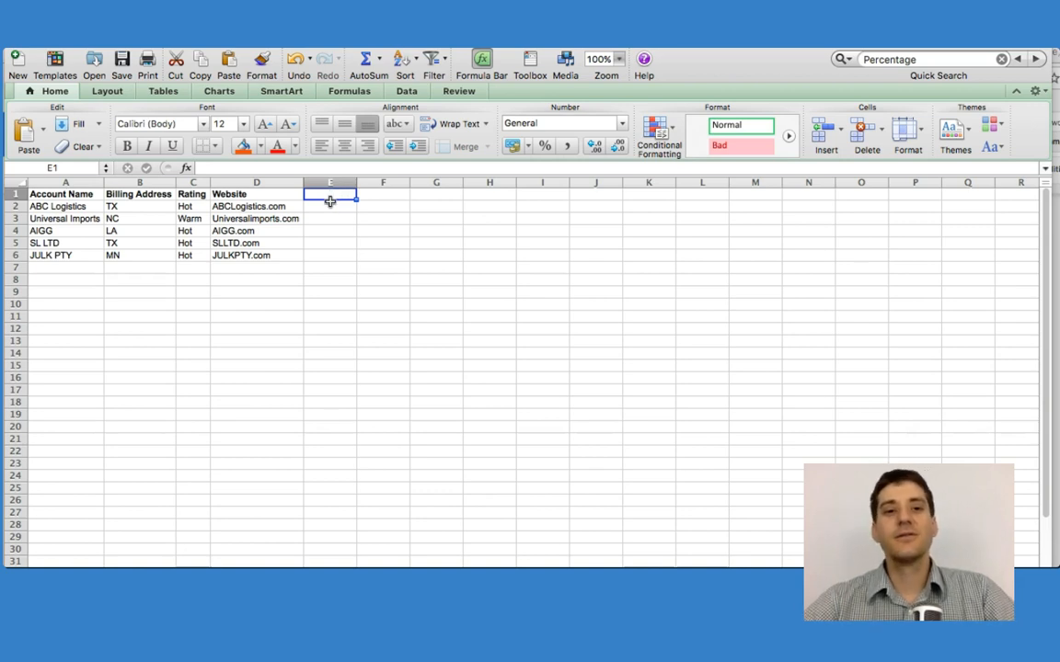
pyautogui.moveTo(331, 205); pyautogui.dragTo(325, 252)
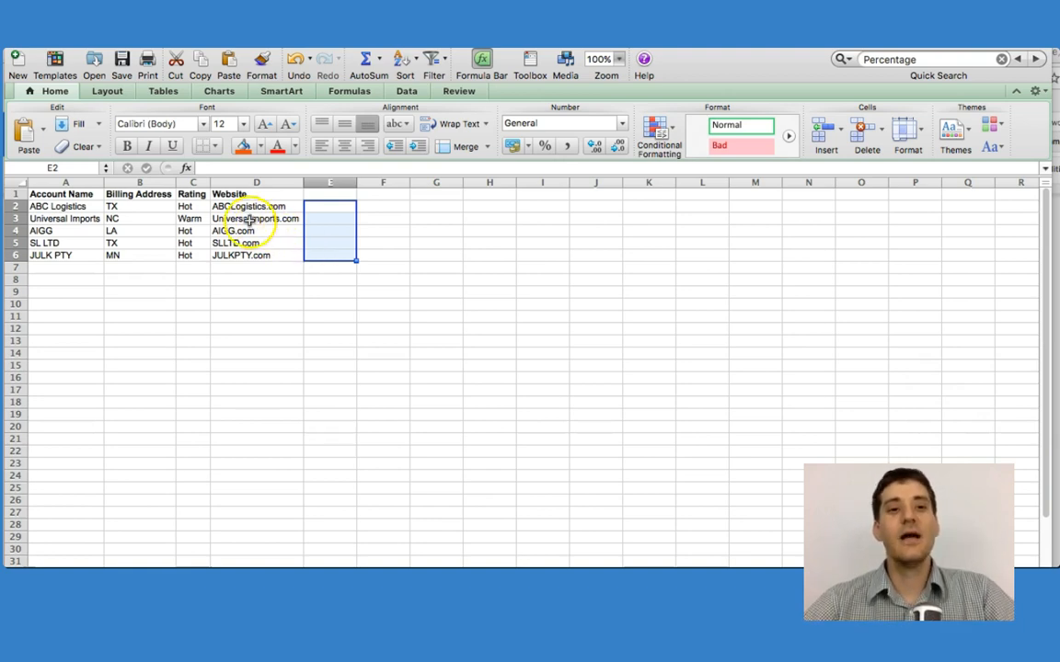
pyautogui.moveTo(219, 206); pyautogui.dragTo(227, 257)
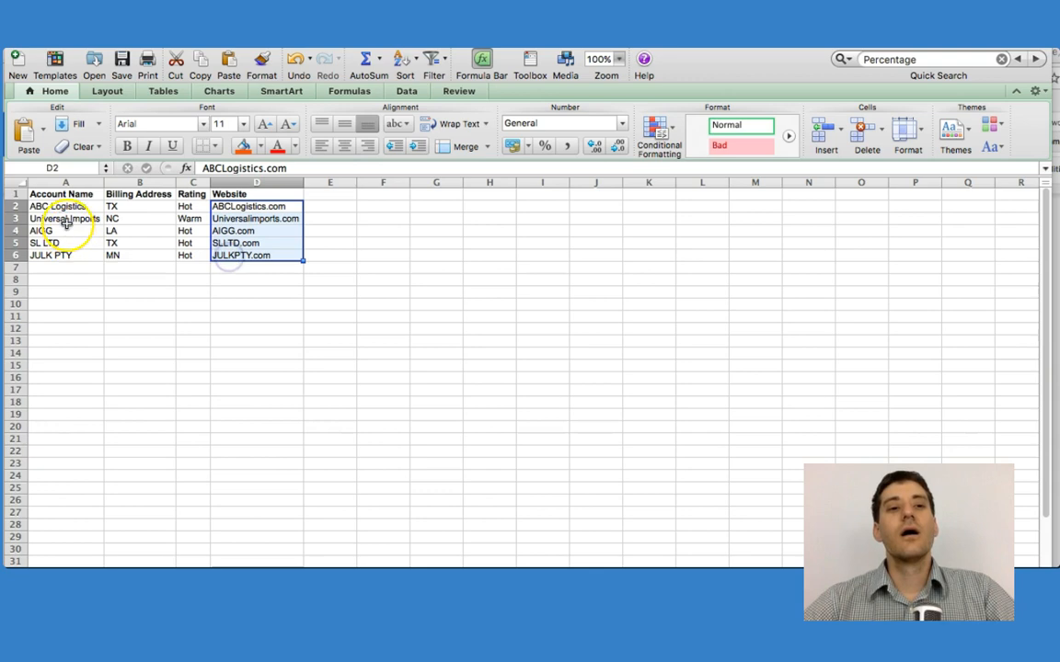
pyautogui.click(220, 207)
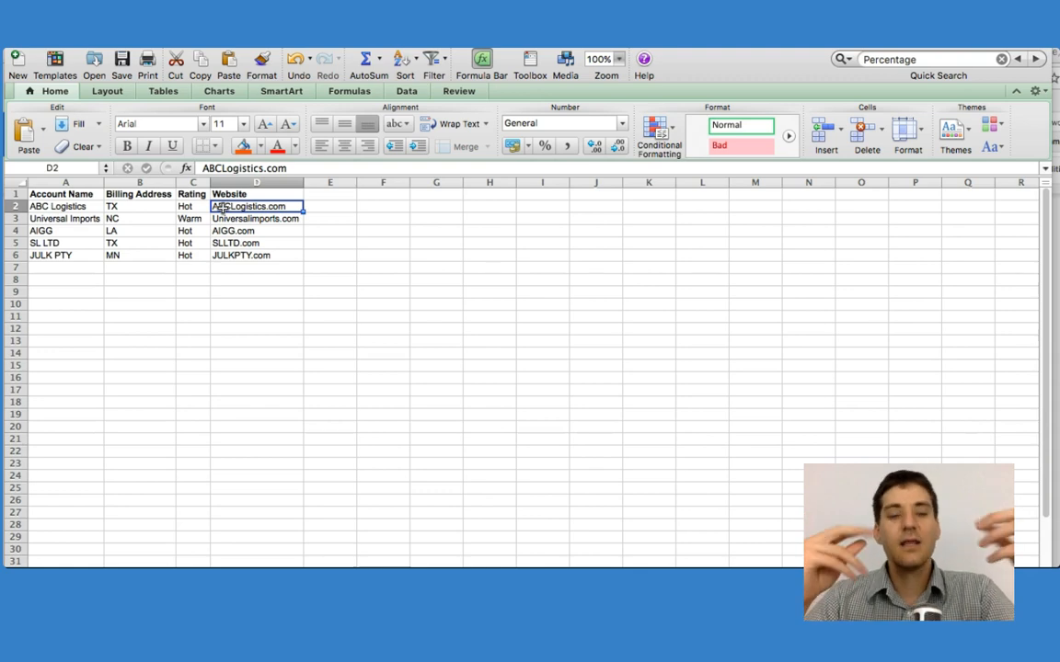
pyautogui.moveTo(224, 253); pyautogui.dragTo(225, 210)
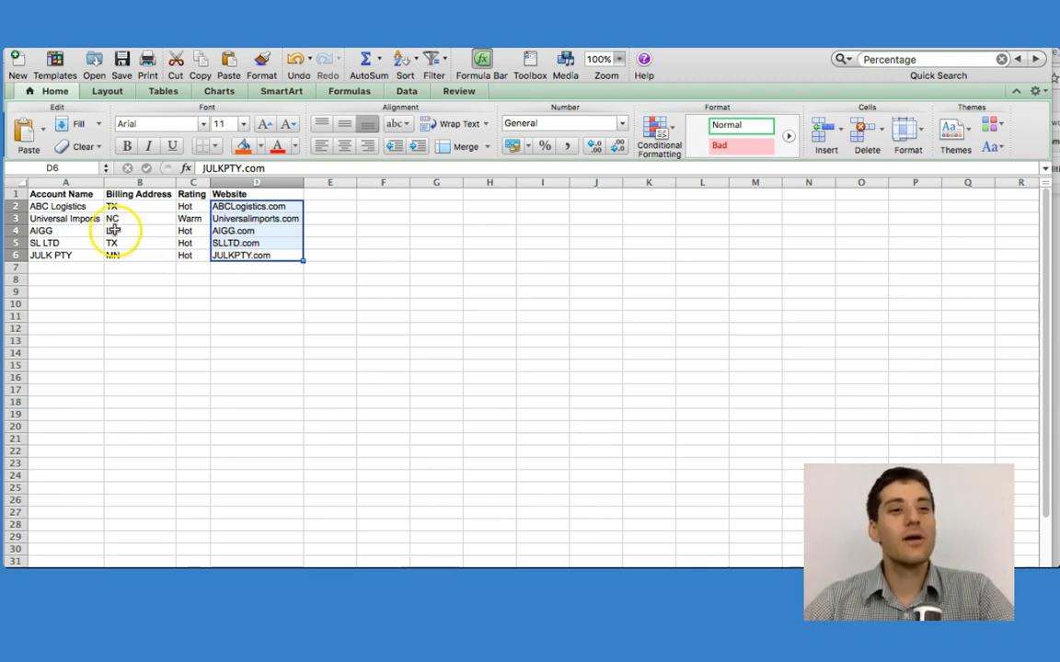
pyautogui.moveTo(87, 208); pyautogui.dragTo(92, 255)
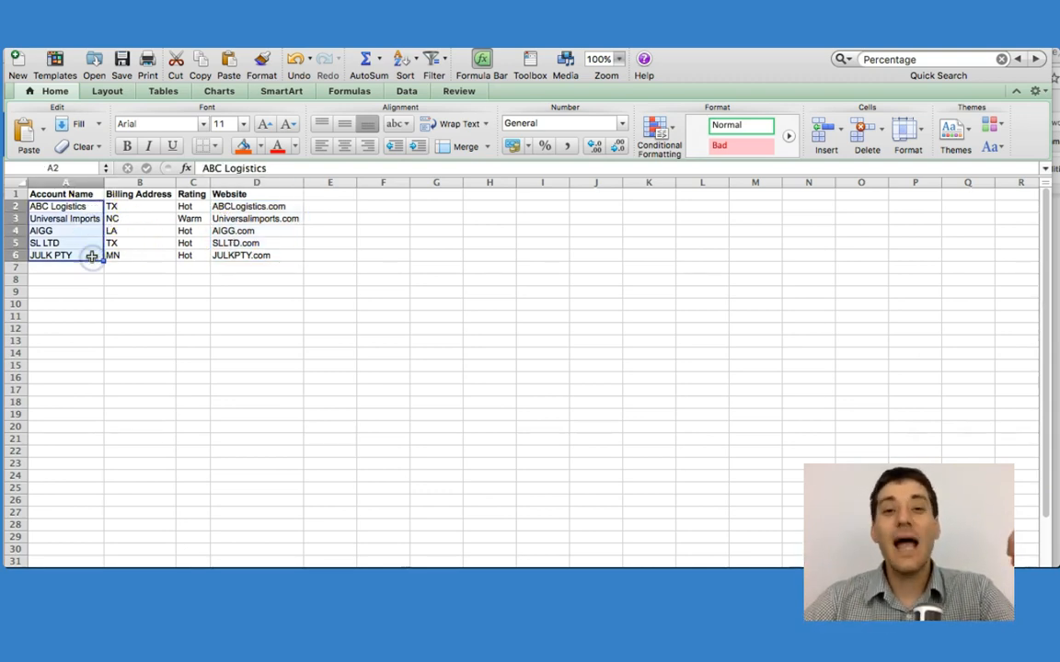